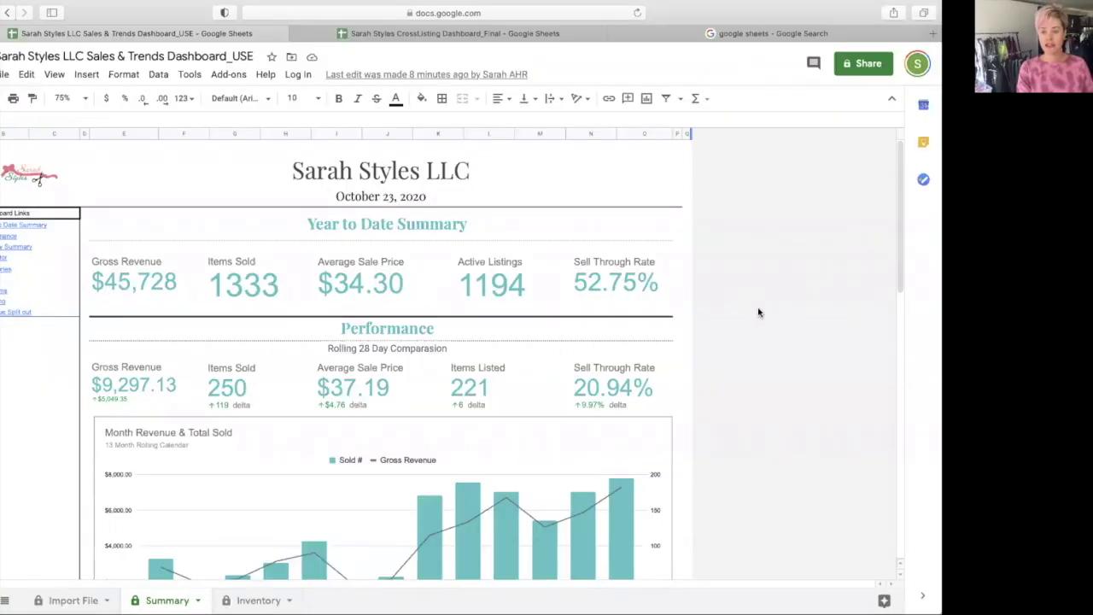
Step: Browse the dashboard's Summary, Import File and Inventory sheets
drag(687, 328, 654, 371)
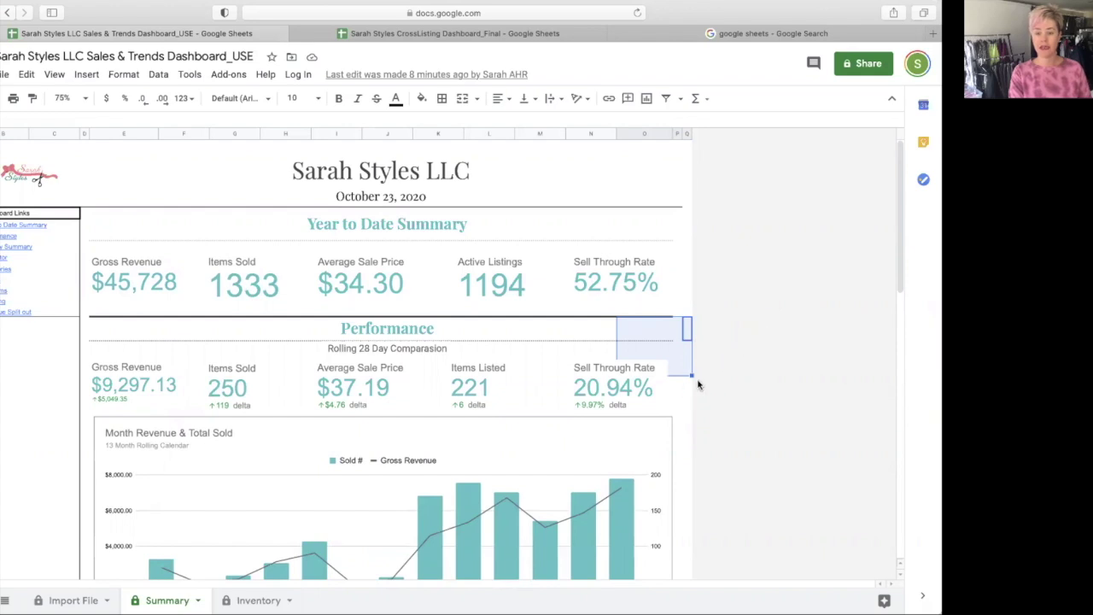
click(727, 444)
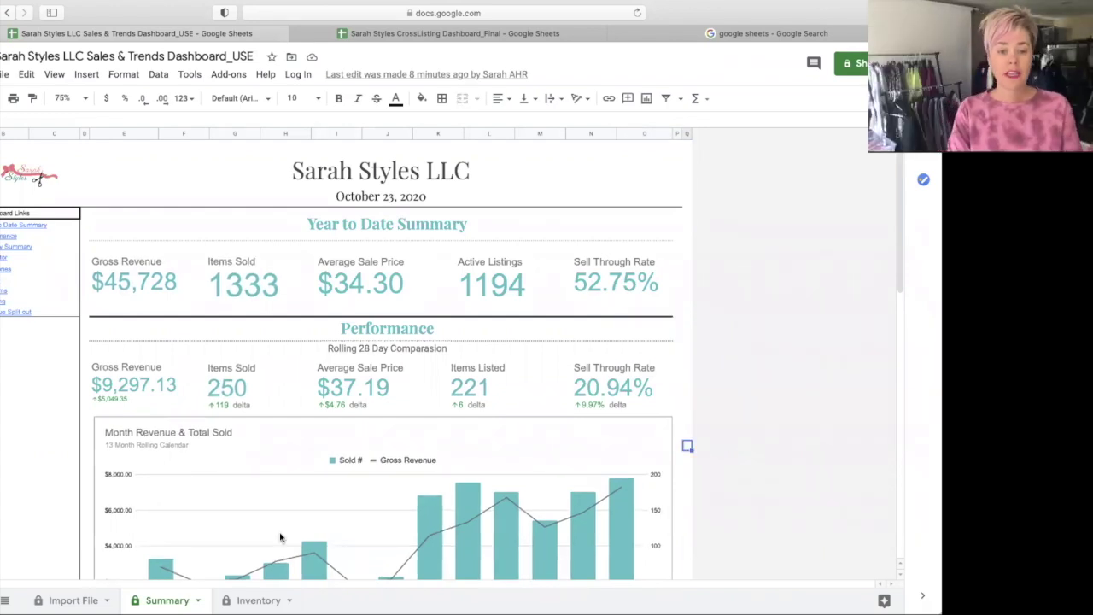
key(alt+Up)
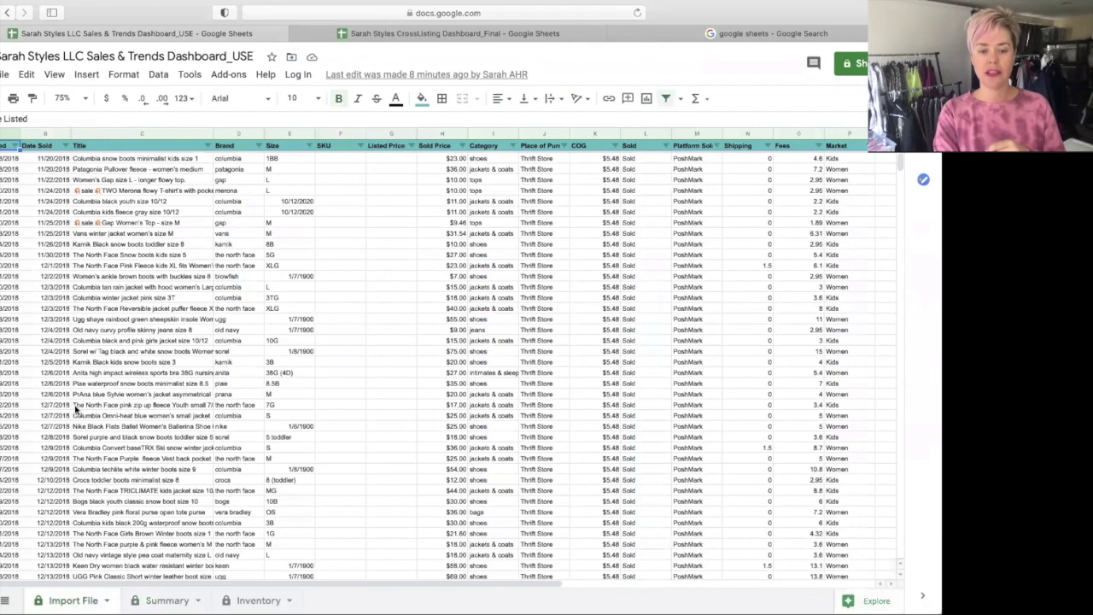
click(165, 601)
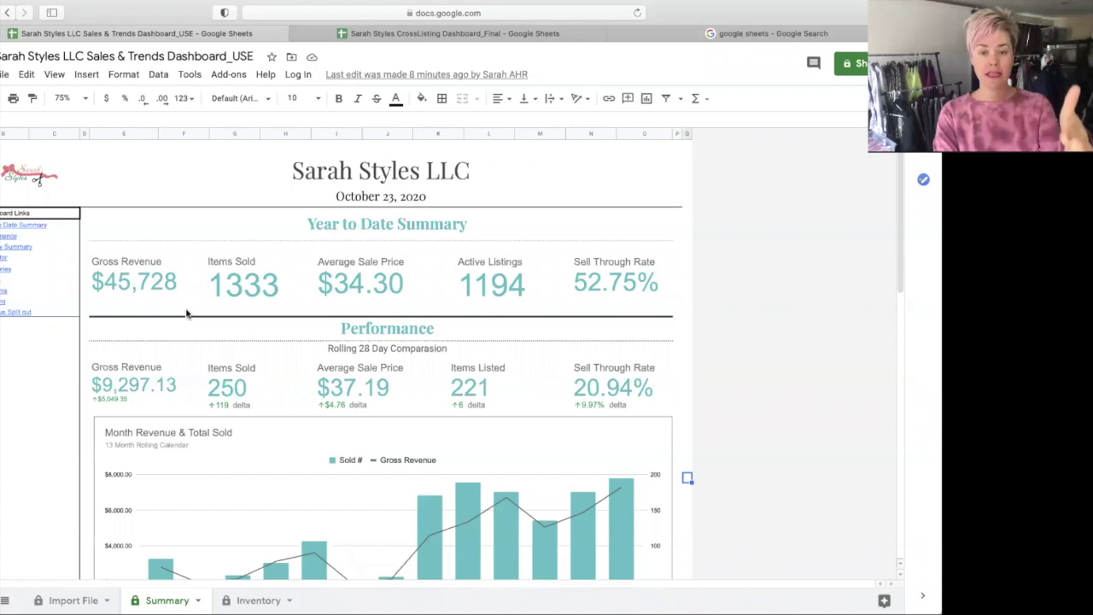
click(258, 600)
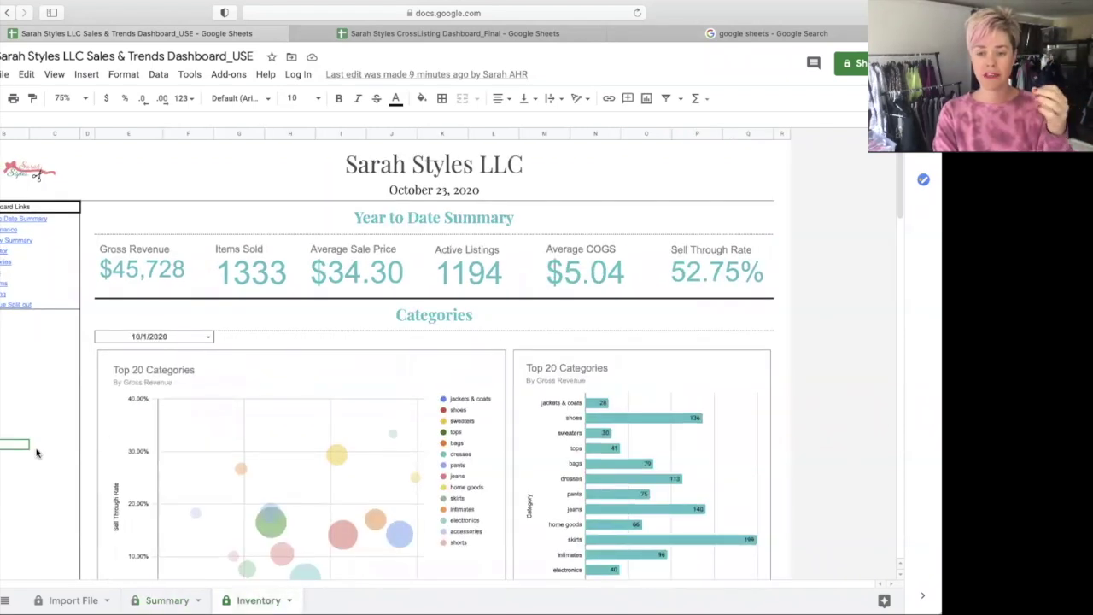
scroll(249, 396, down, 10)
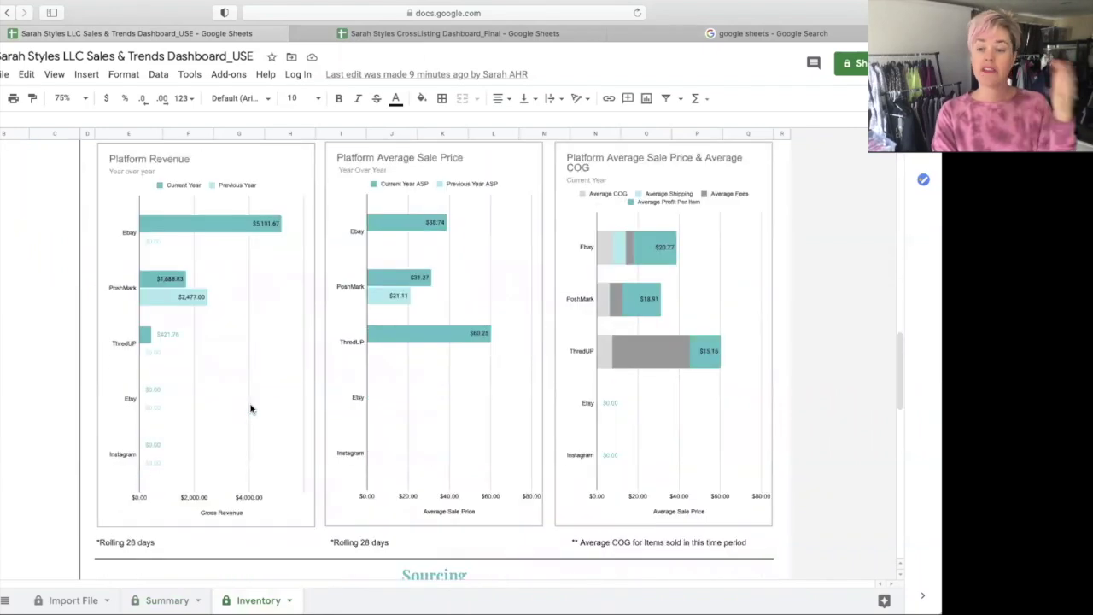
scroll(263, 418, down, 15)
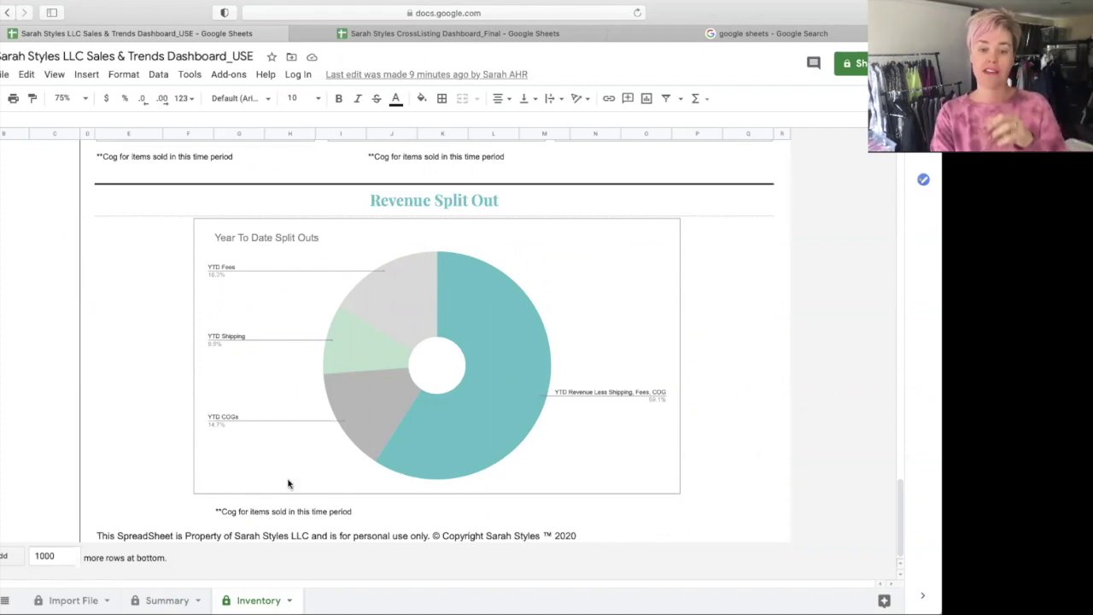
key(ctrl+shift+Page_Up)
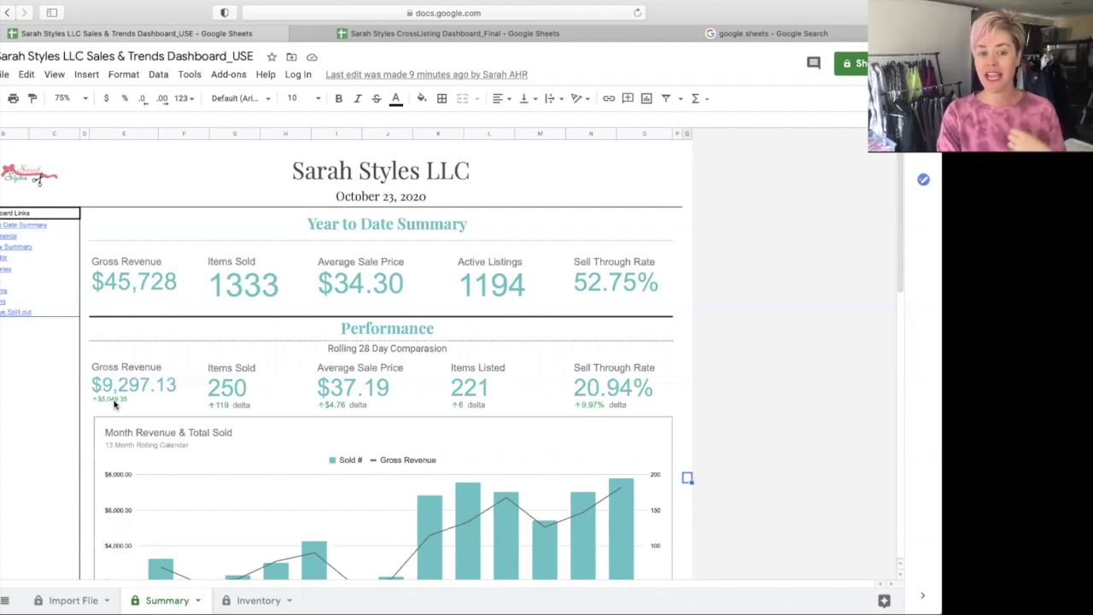
Step: Inspect the Monthly Summary month list and revenue chart, then switch to CrossListing Dashboard_Final
scroll(118, 409, down, 2)
scroll(729, 500, down, 10)
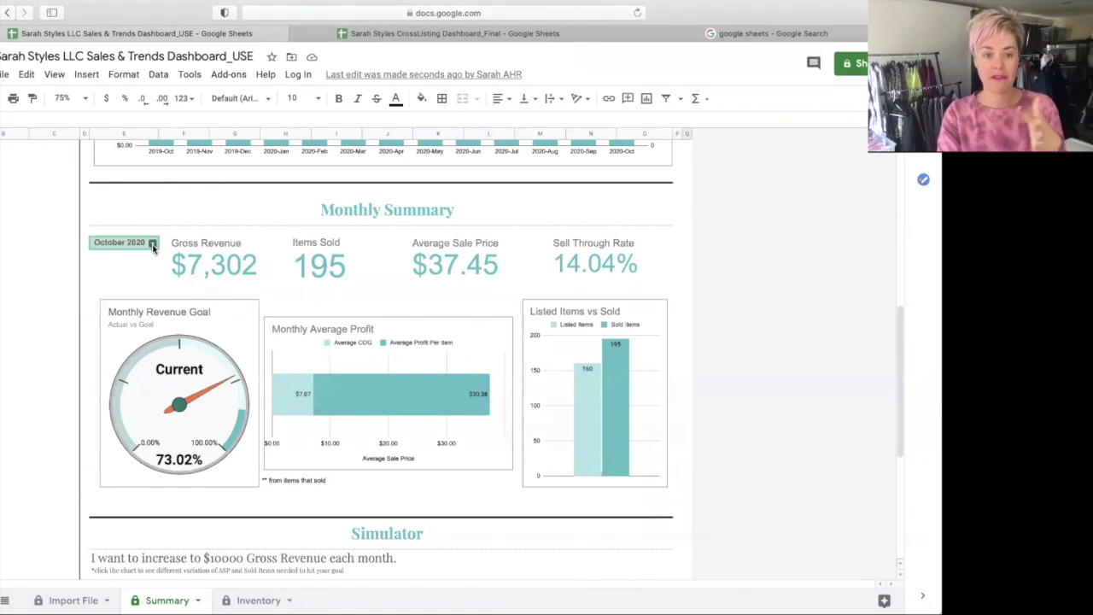
click(152, 245)
click(52, 210)
scroll(56, 229, up, 5)
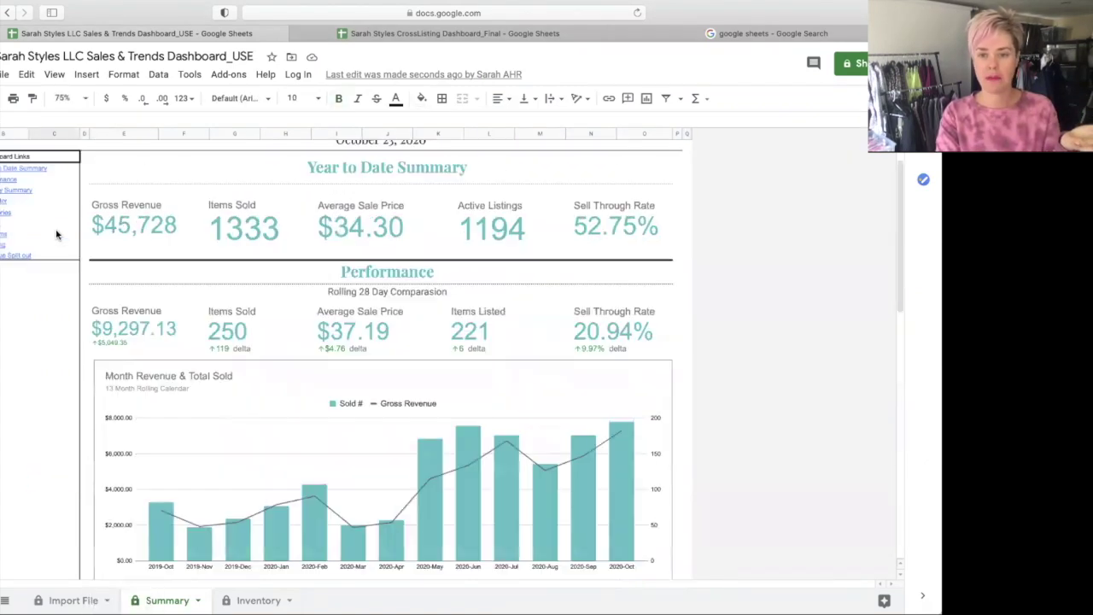
click(504, 444)
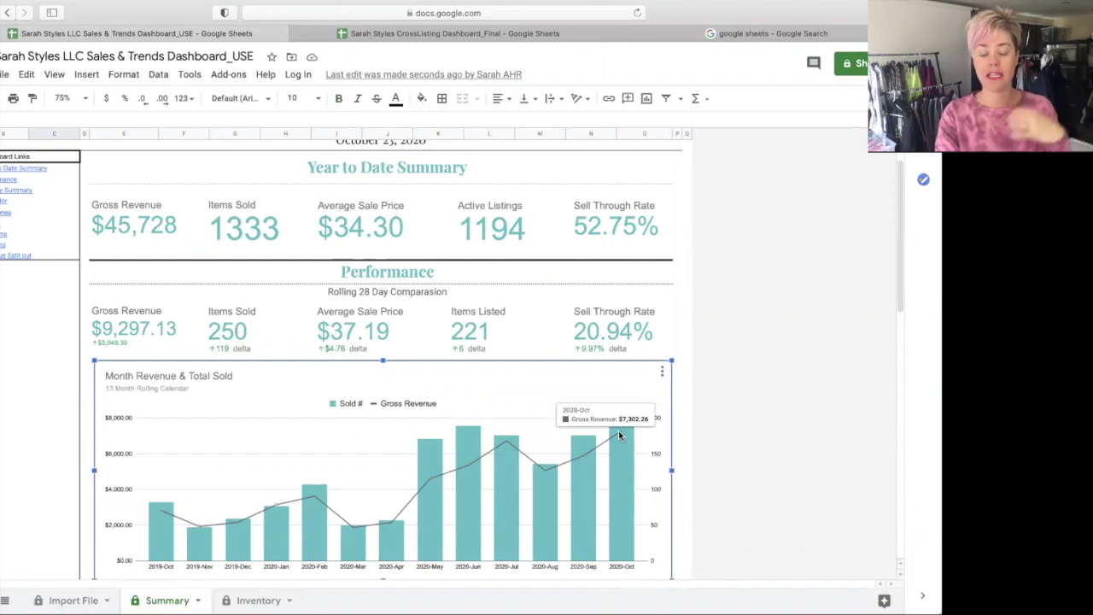
click(788, 454)
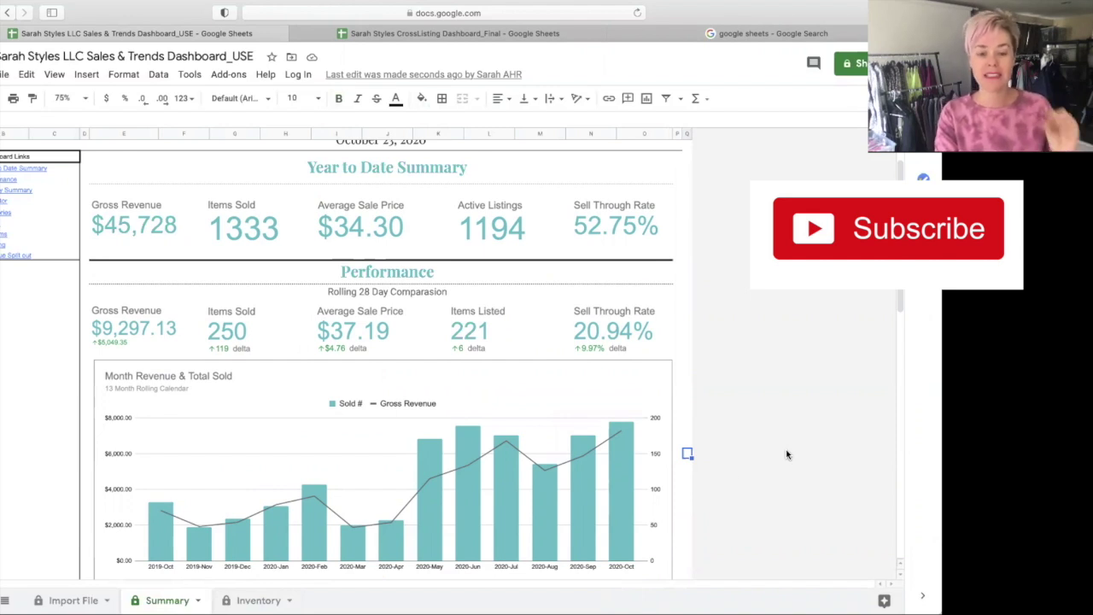
click(369, 37)
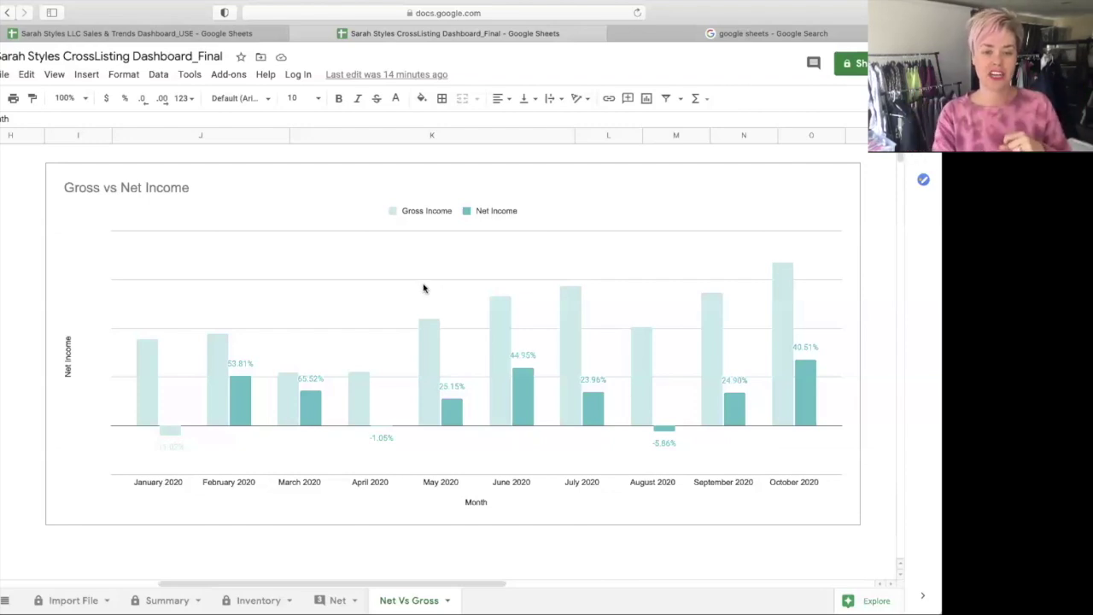
Step: Switch to the 'google sheets - Google Search' browser tab
click(787, 34)
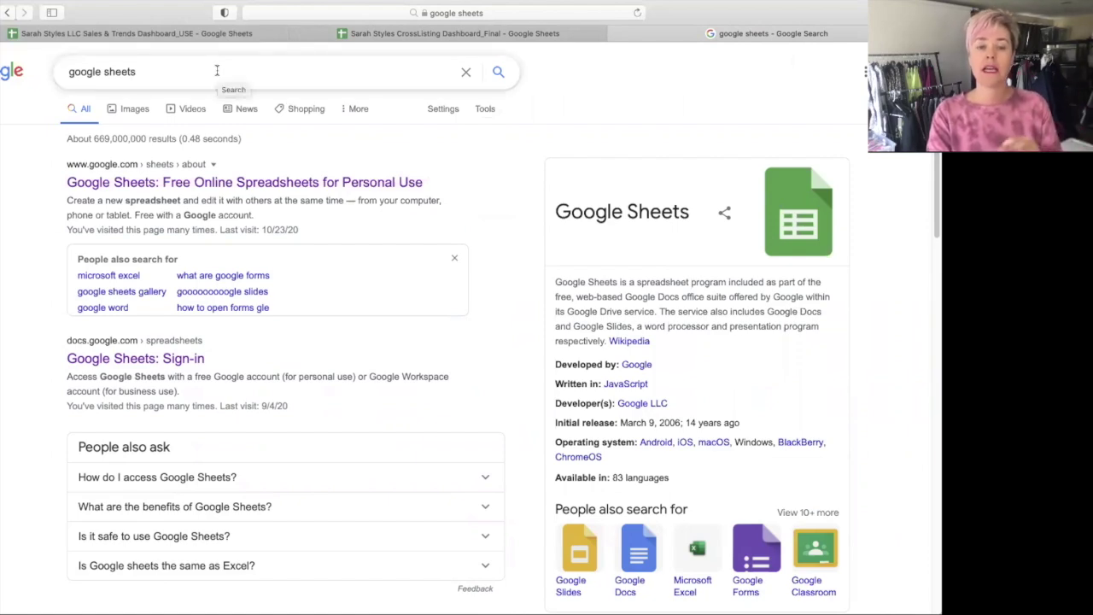
Step: Follow the 'Google Sheets: Free Online Spreadsheets' result through to the Google Sheets home page
click(184, 182)
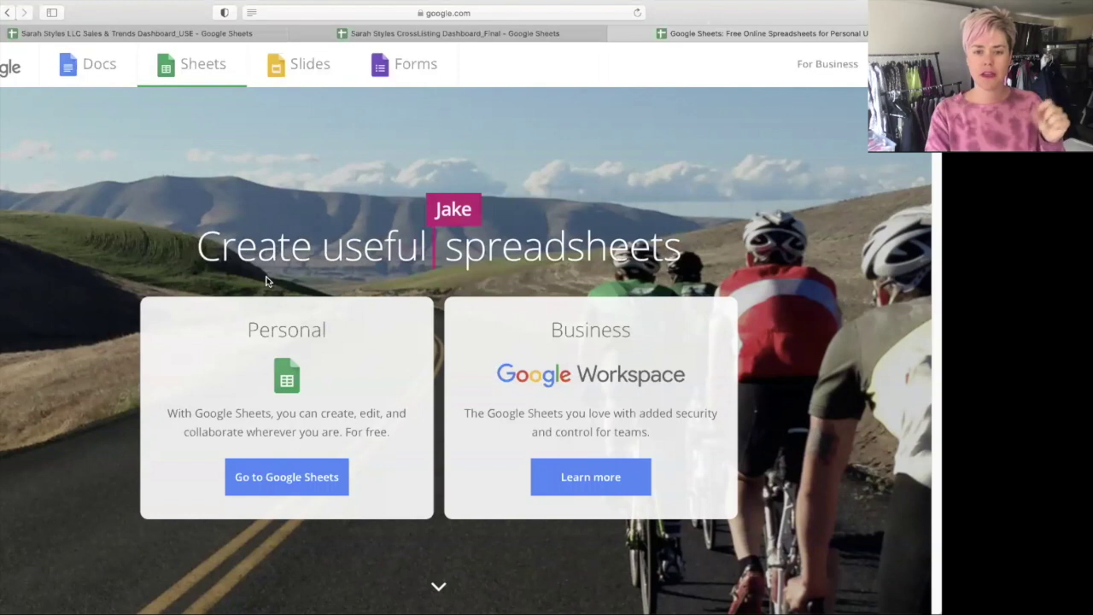
click(285, 480)
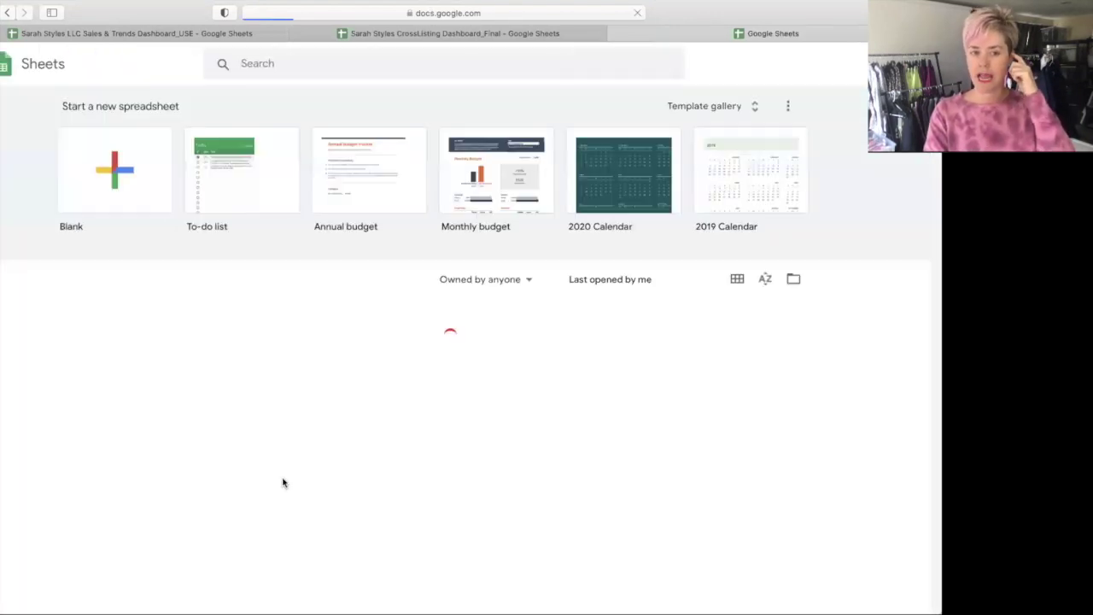
Step: Create a new spreadsheet from the Blank template
click(108, 183)
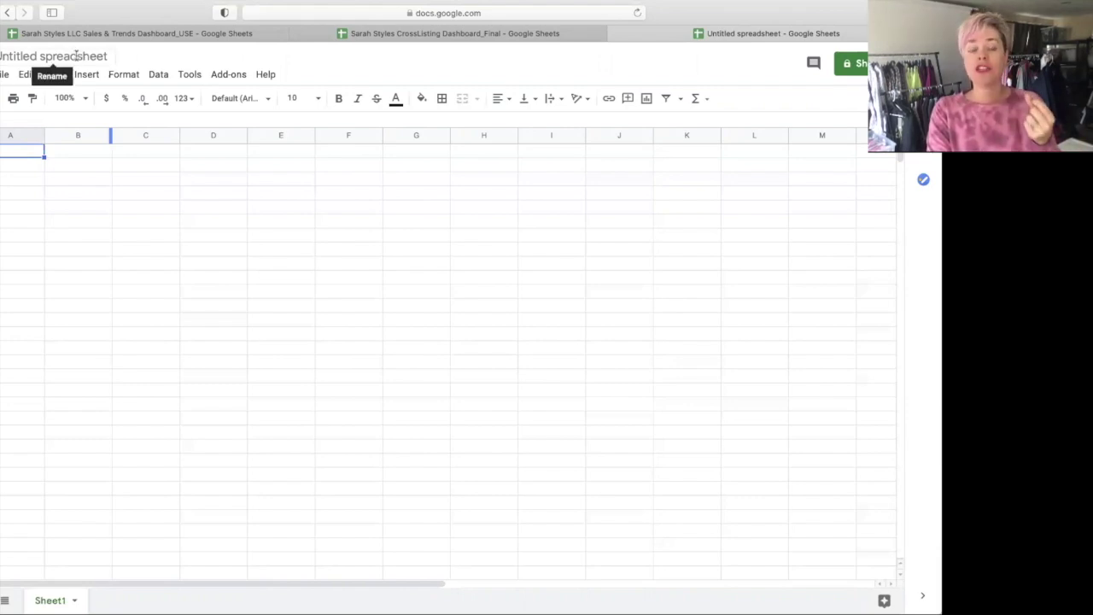
Step: Retitle the Untitled spreadsheet as 'Gross vs Net'
click(76, 55)
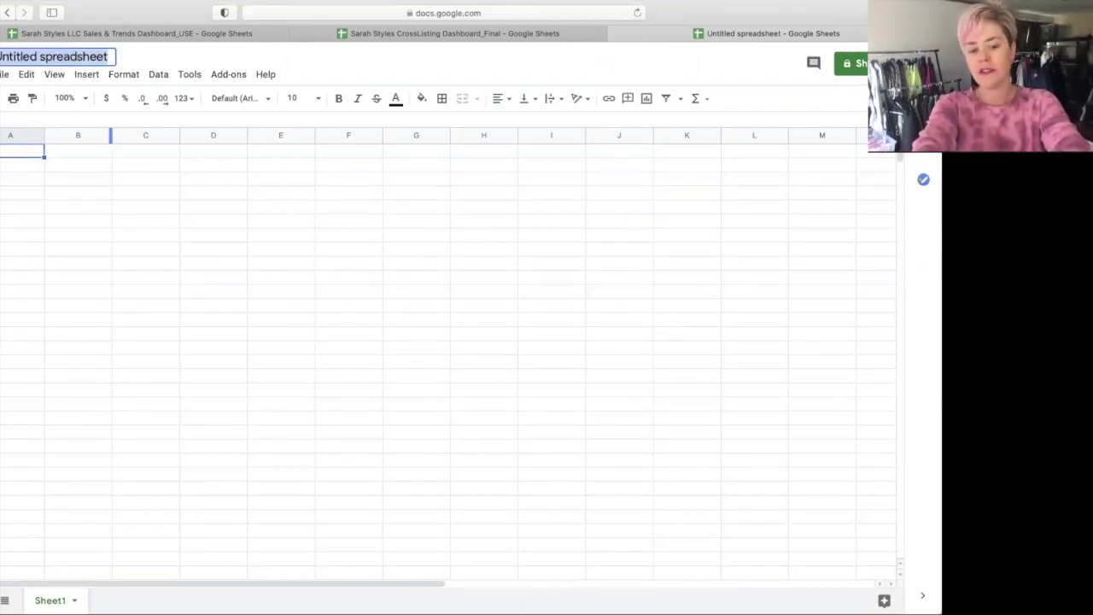
text(Gooss vs N)
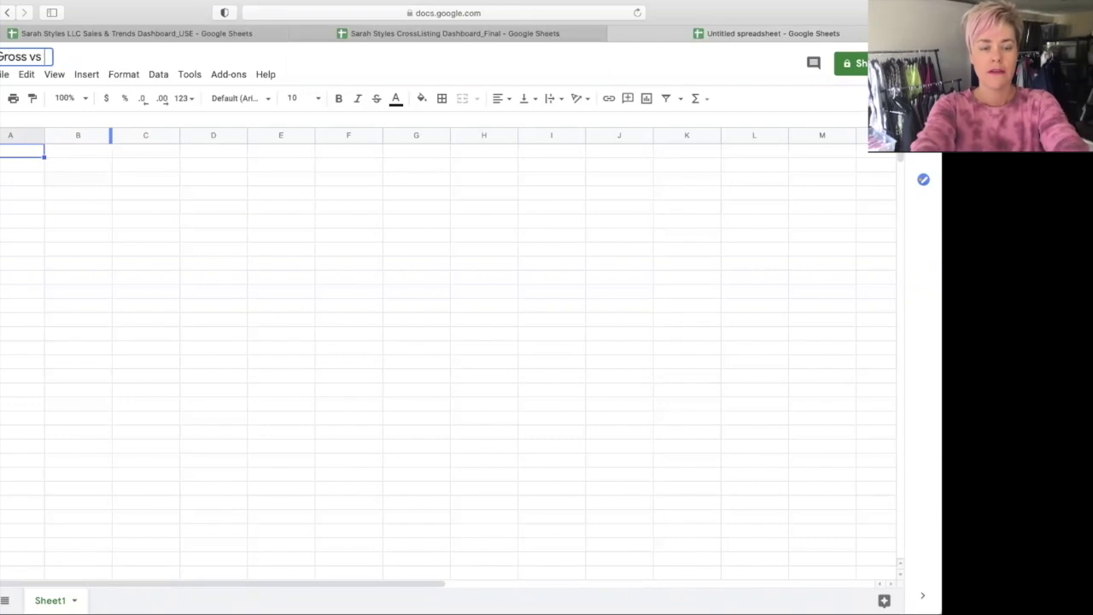
text(et)
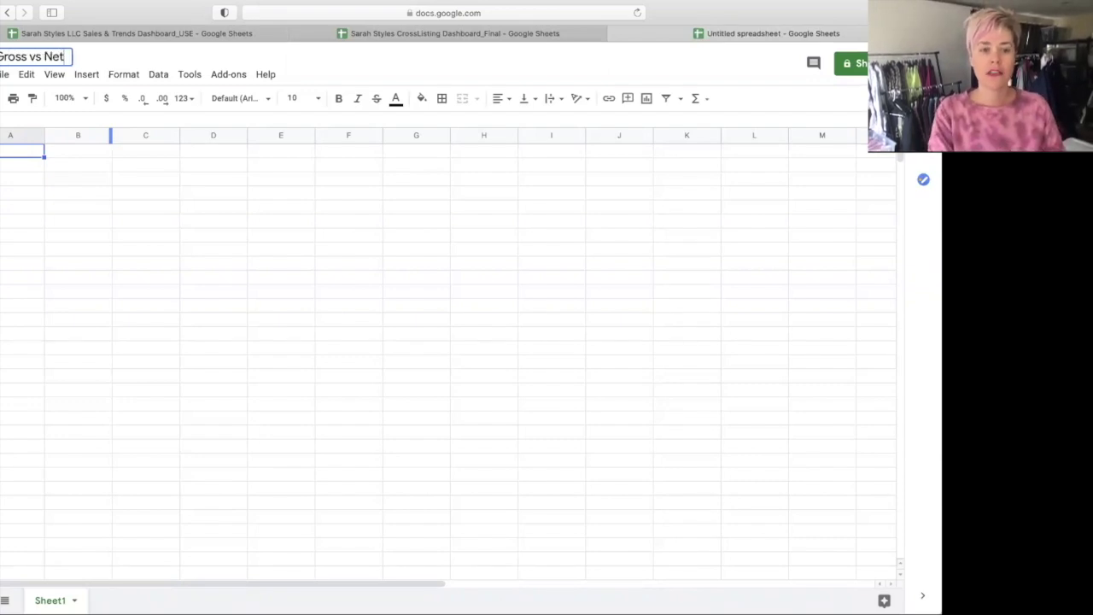
click(15, 227)
click(3, 158)
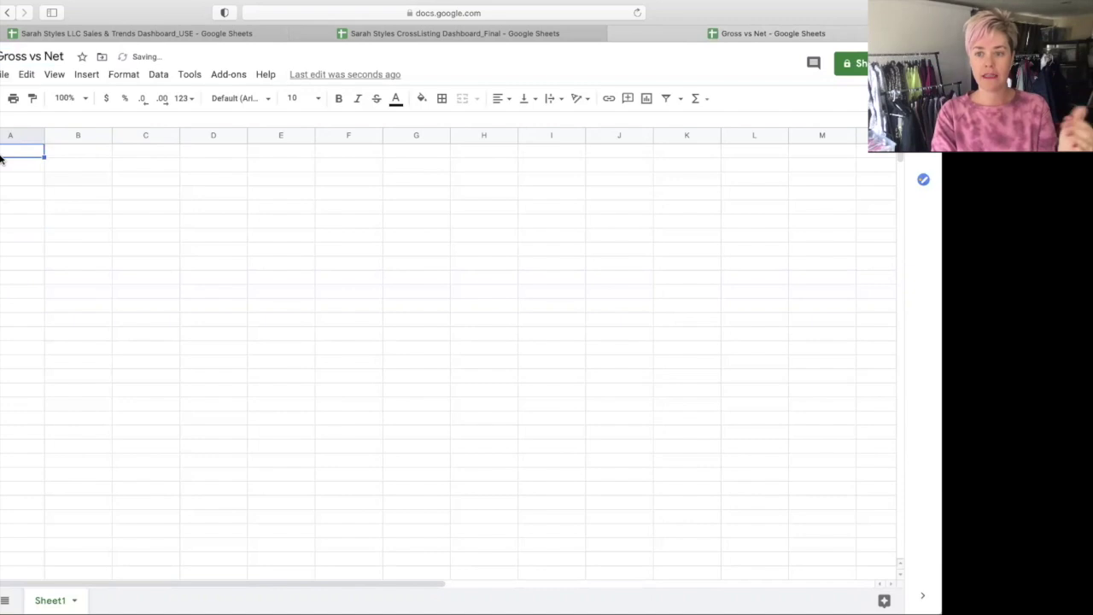
Step: Enter headers Platform, Gross, Net and % Difference across A1:D1
double_click(1, 158)
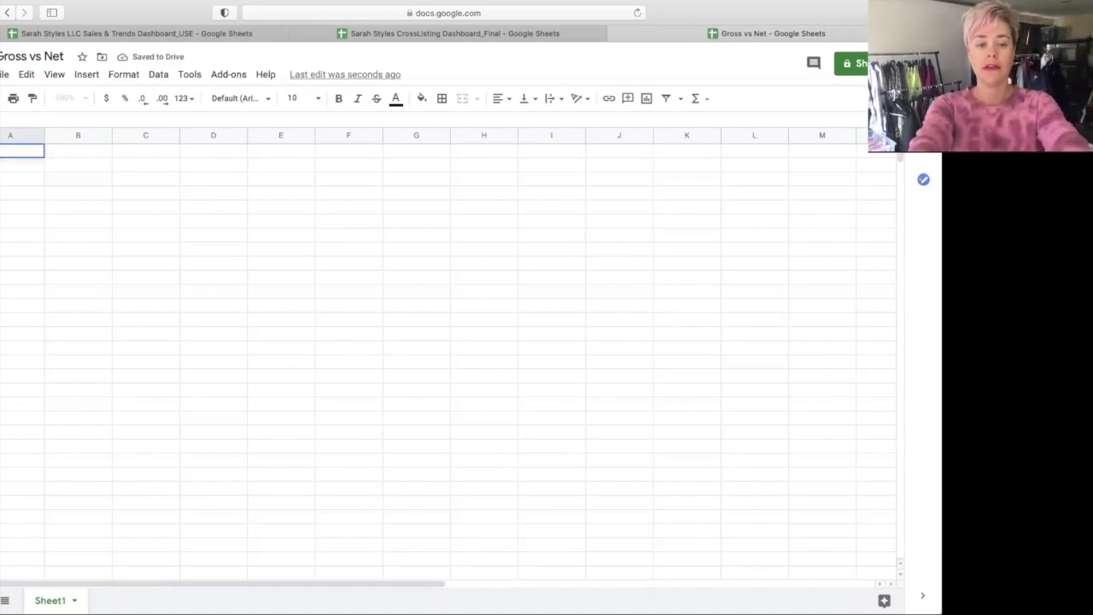
text(Platform)
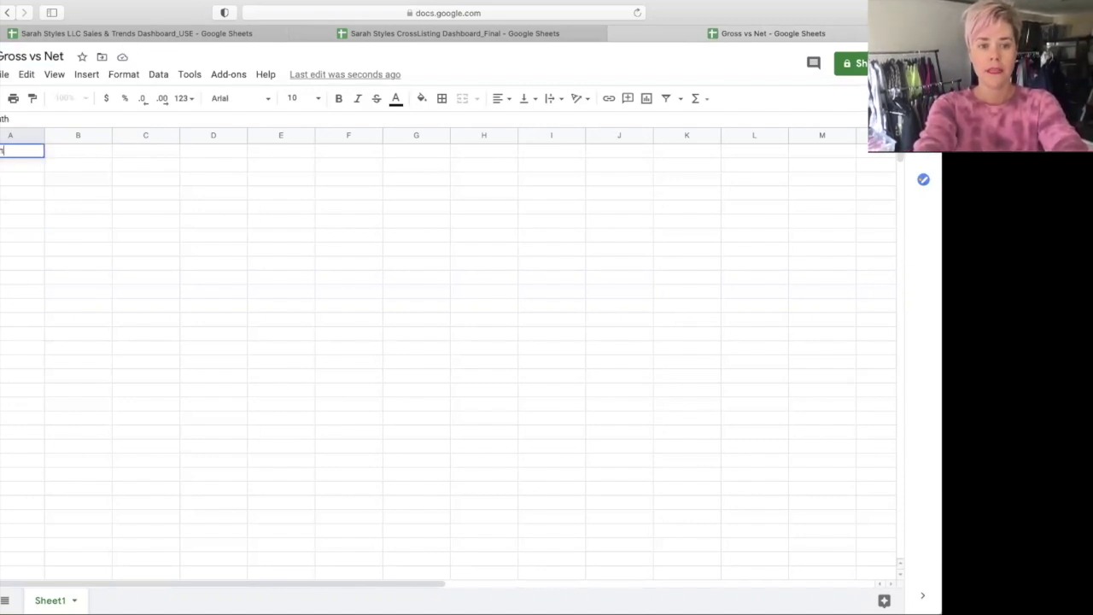
key(Tab)
text(Gross)
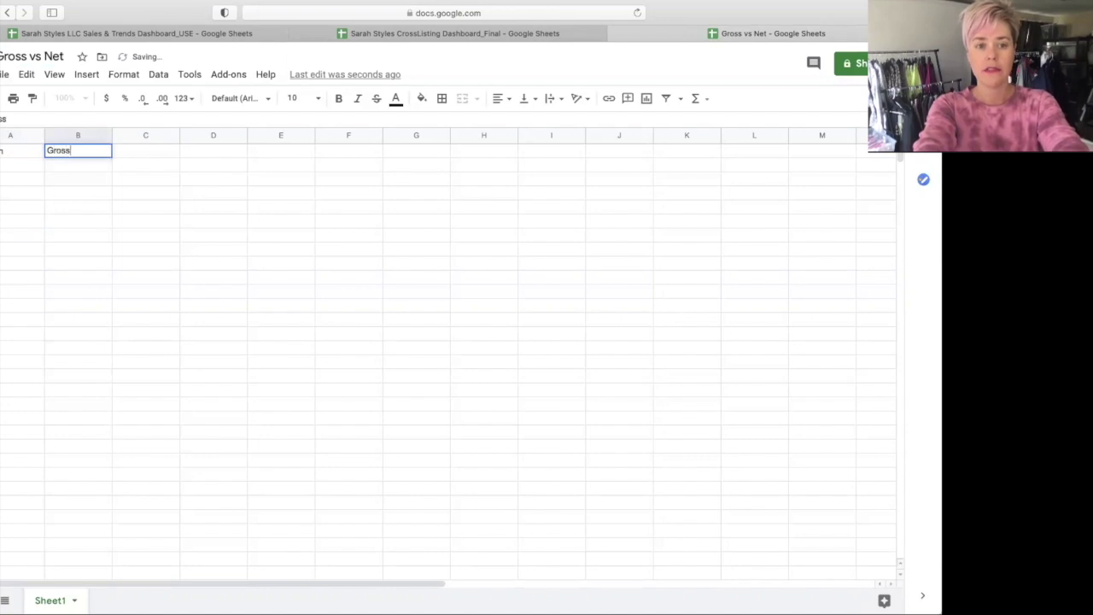
key(Tab)
text(Net)
key(Tab)
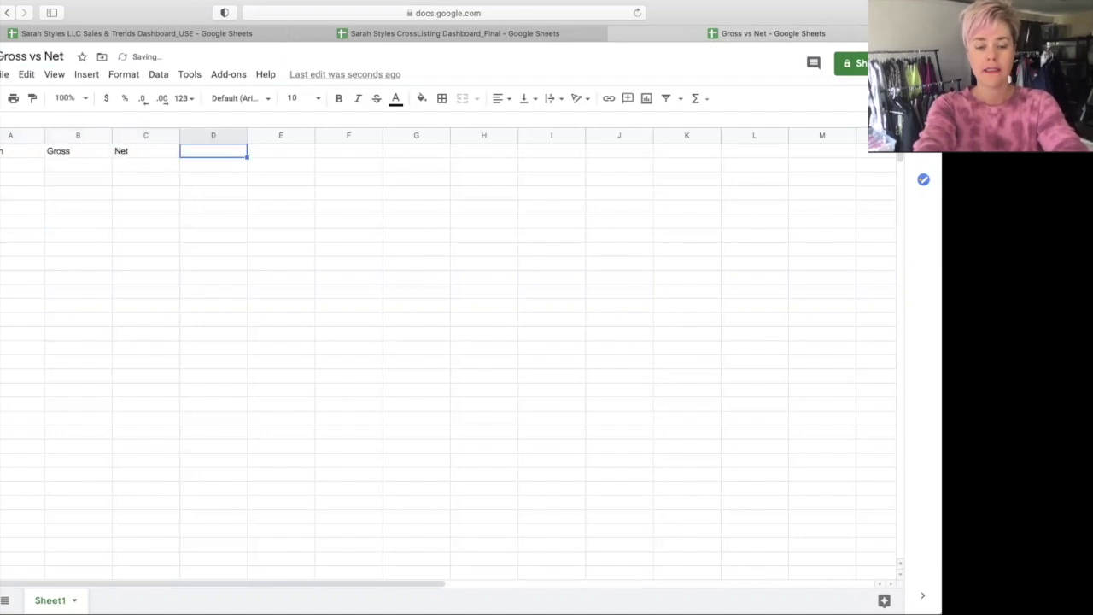
text(% Diffe)
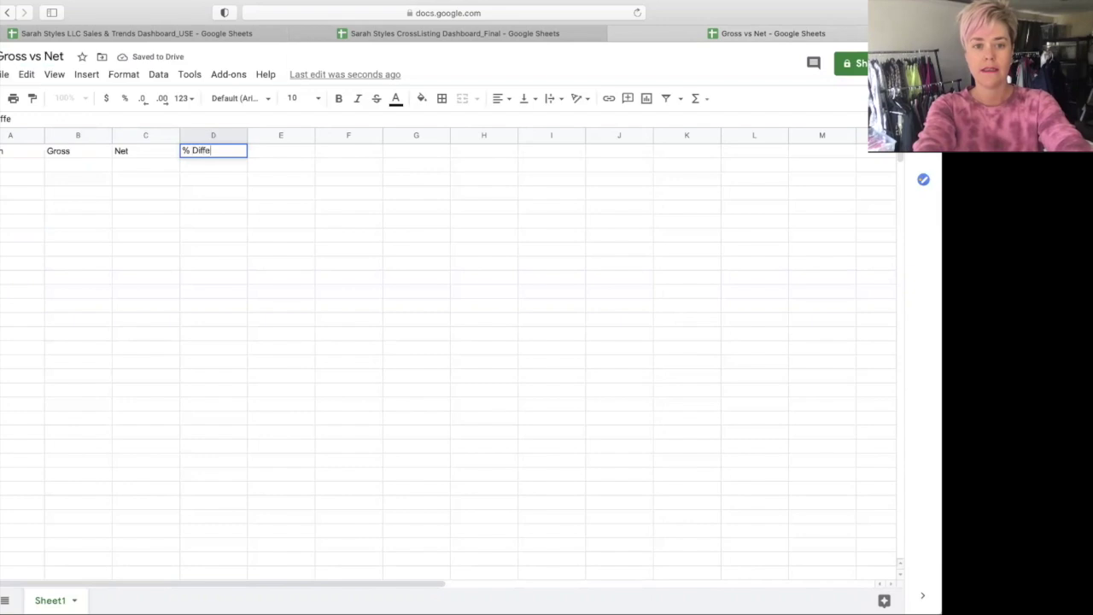
text(rence)
key(Return)
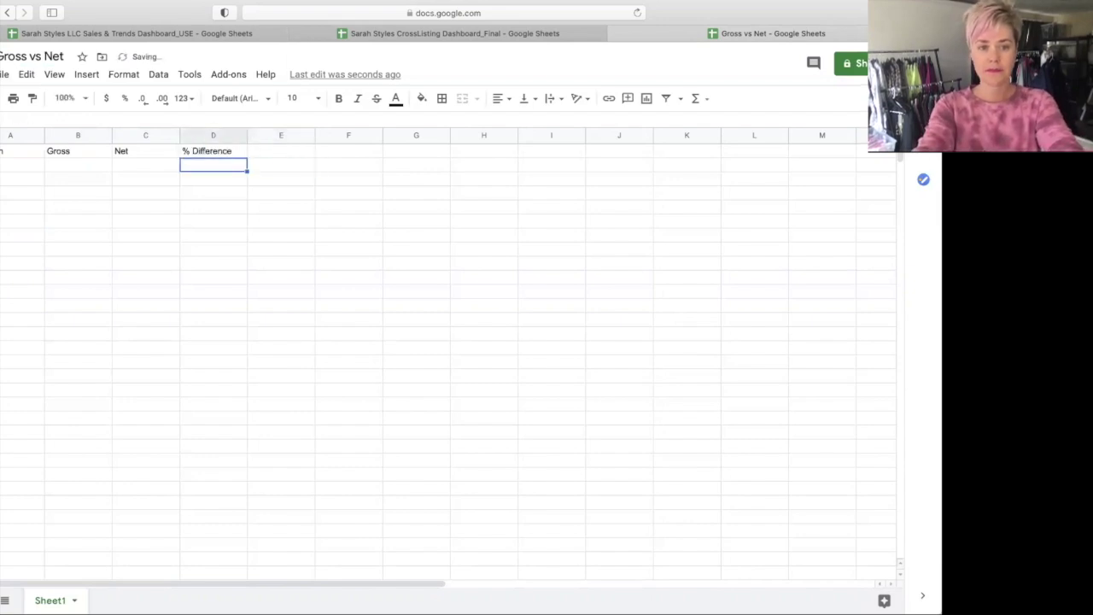
Step: Leave A2 and A3 empty and enter 'March' in A4
key(Left)
key(Left)
key(Left)
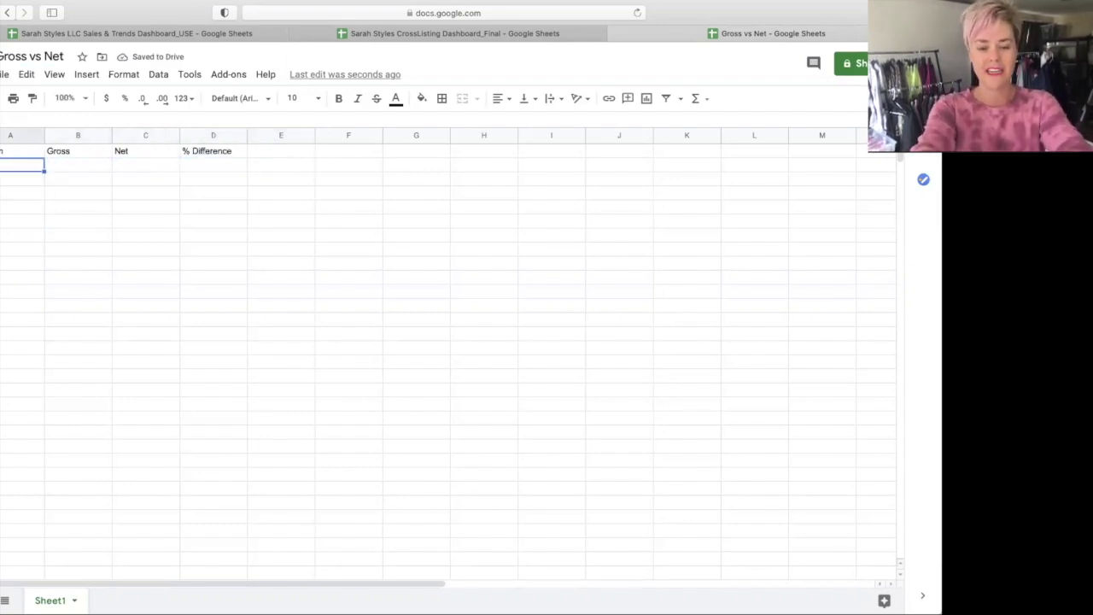
key(Down)
key(Up)
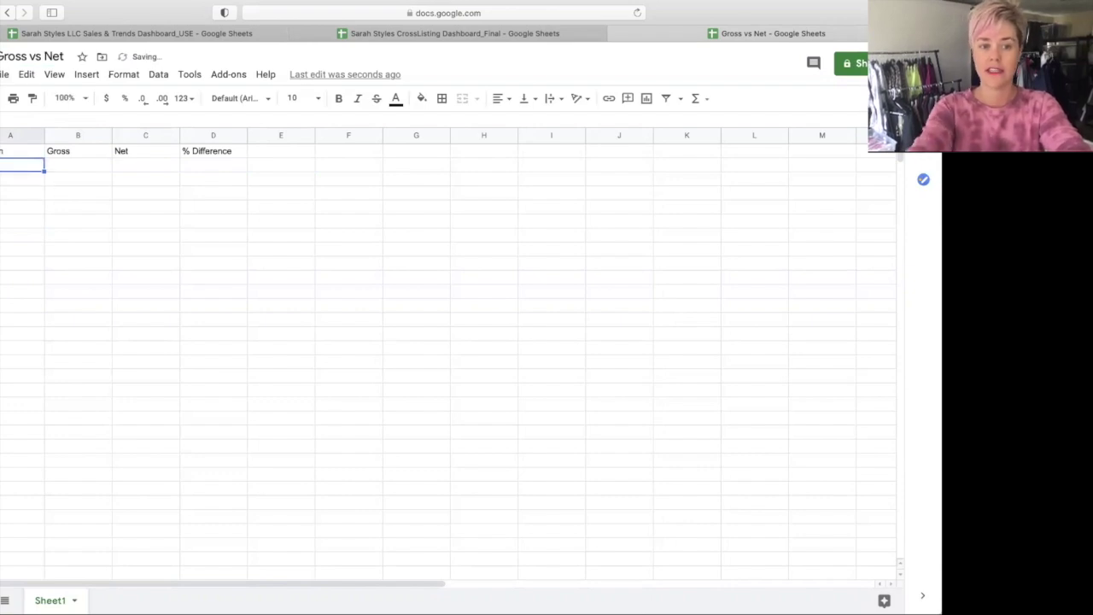
key(Return)
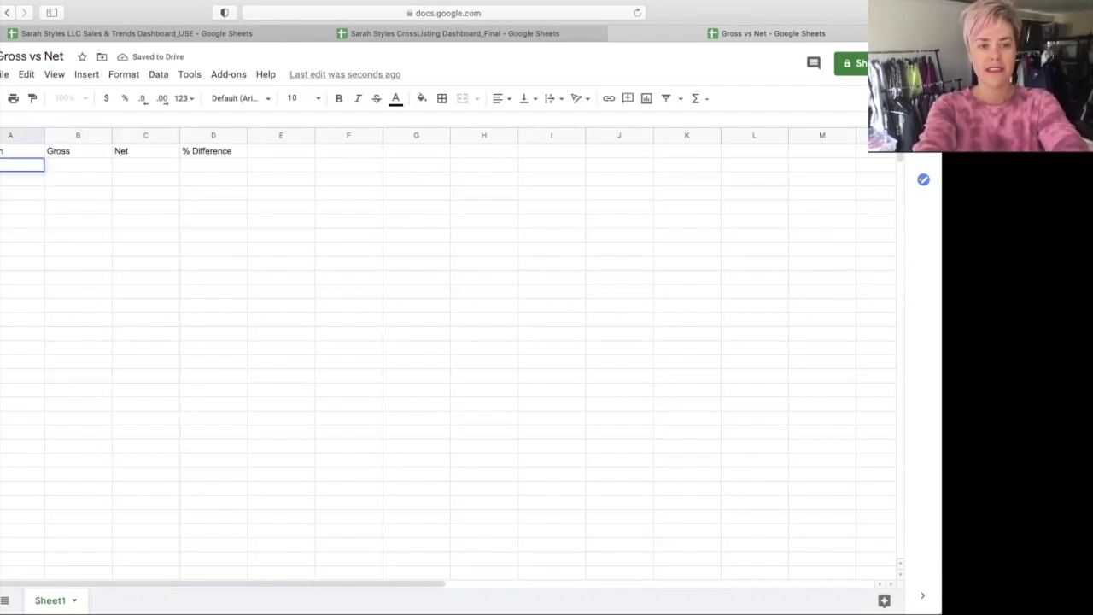
key(Return)
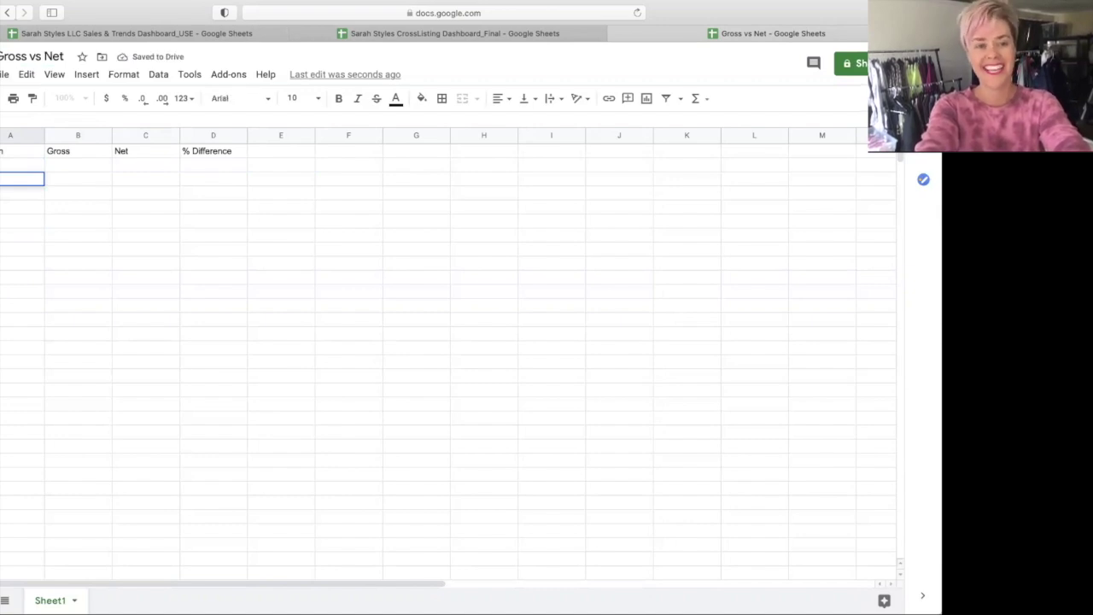
key(Return)
key(Return)
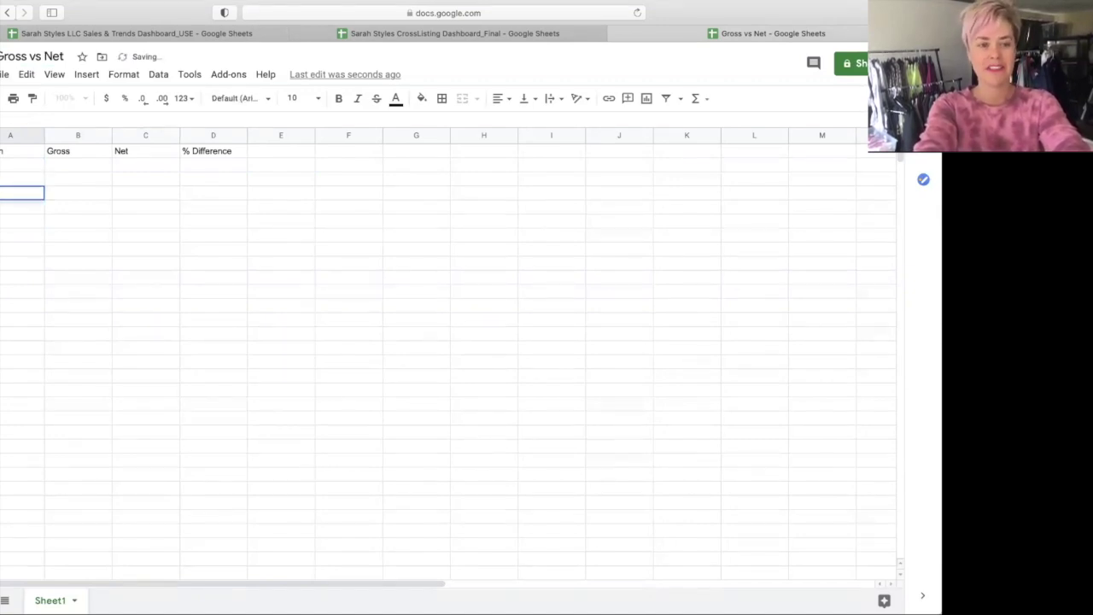
text(March)
key(Return)
Step: Enter 400, 300 and 600 in B2:B4, correcting the mistyped 60
key(Up)
key(Up)
key(Up)
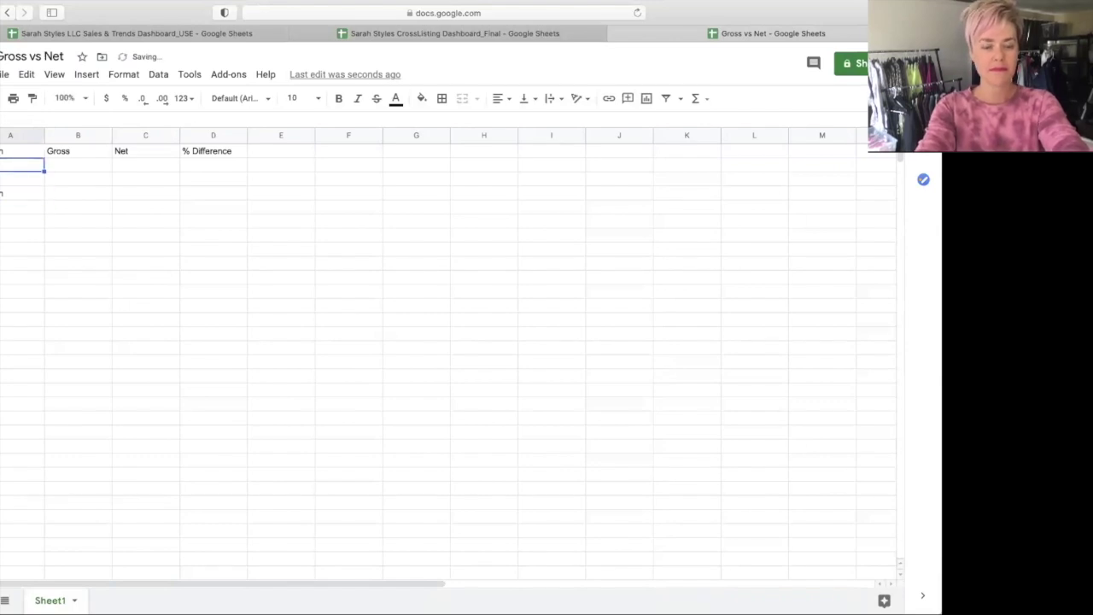
key(Right)
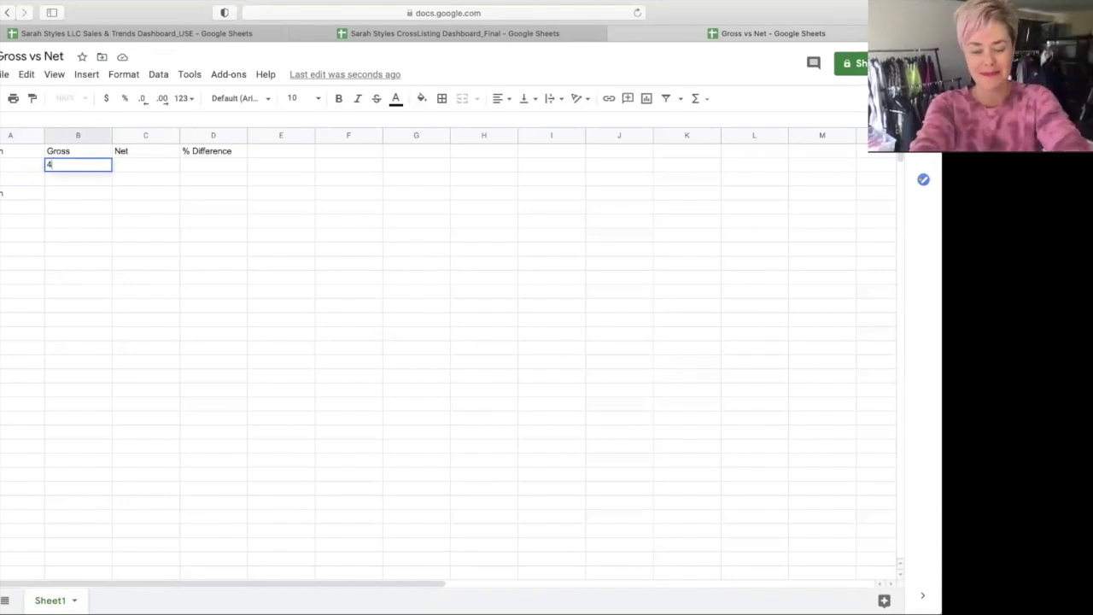
key(Return)
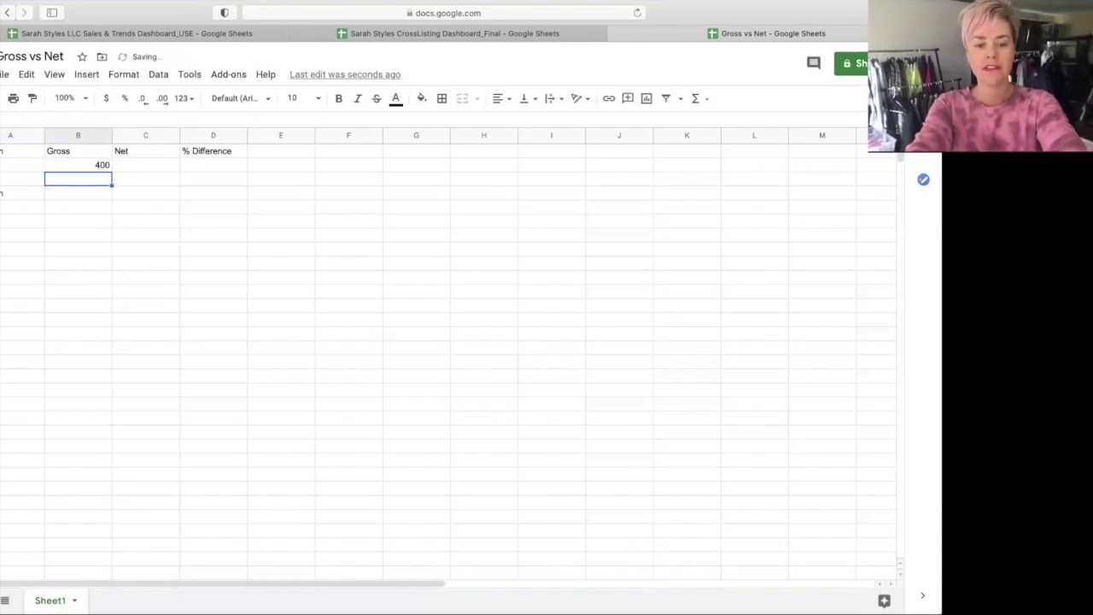
text(300)
key(Return)
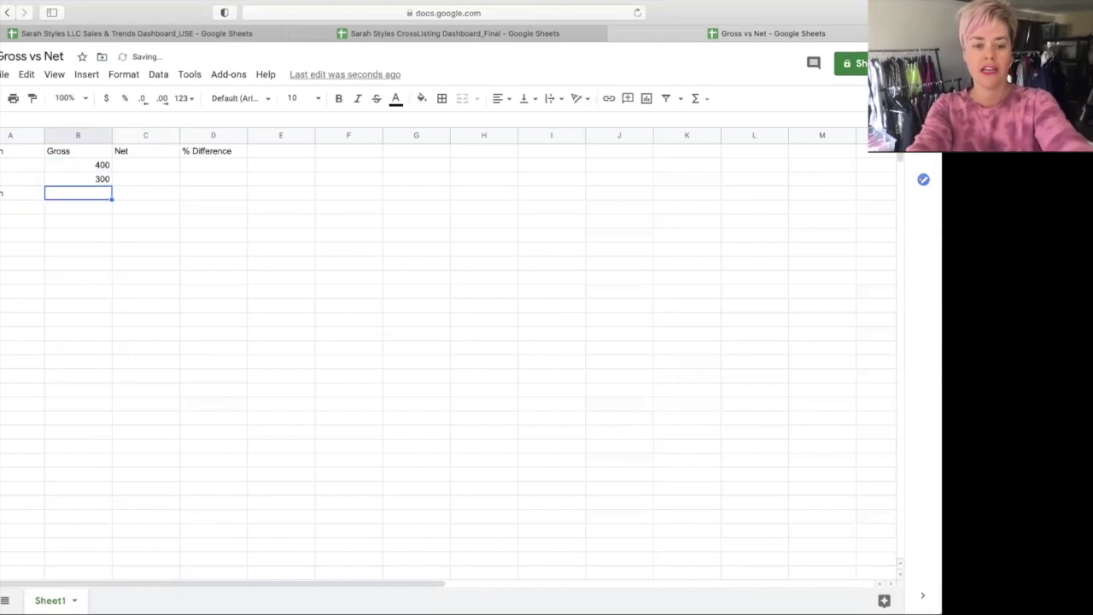
text(60)
key(Return)
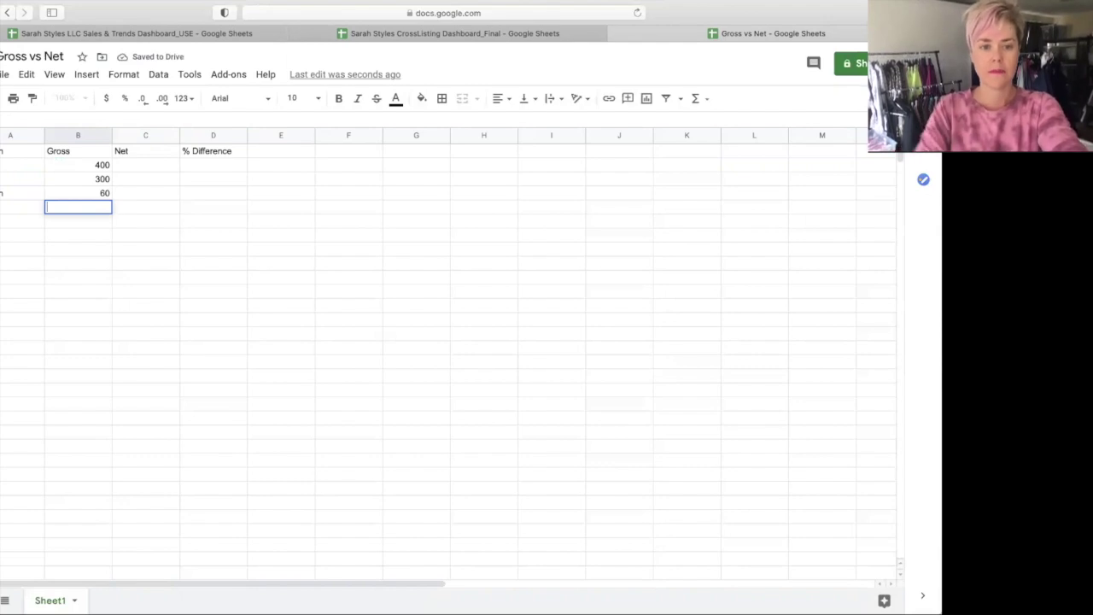
click(66, 196)
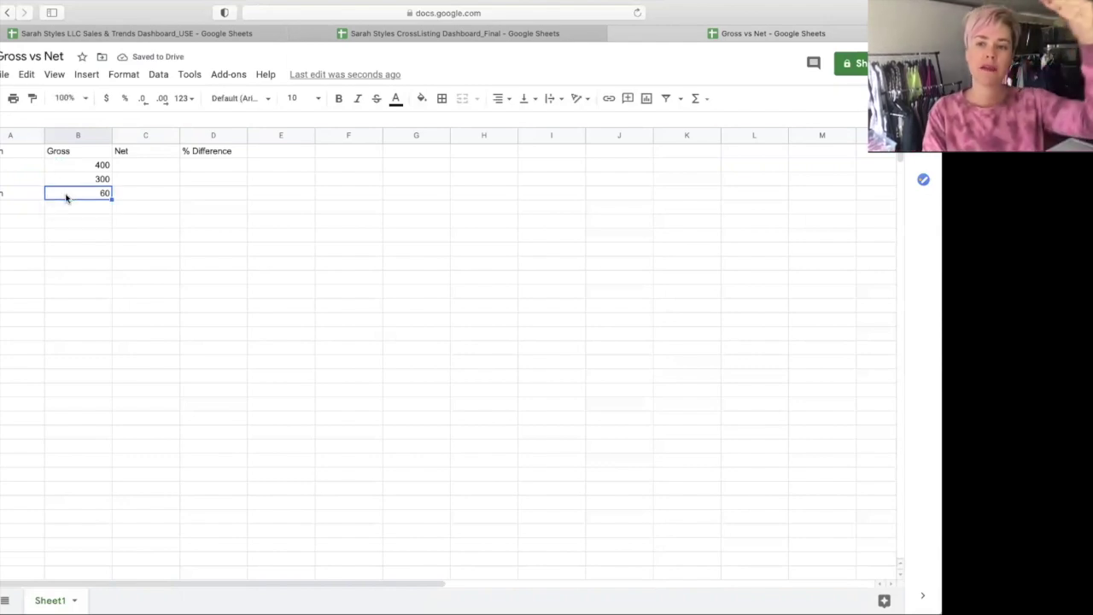
text(600)
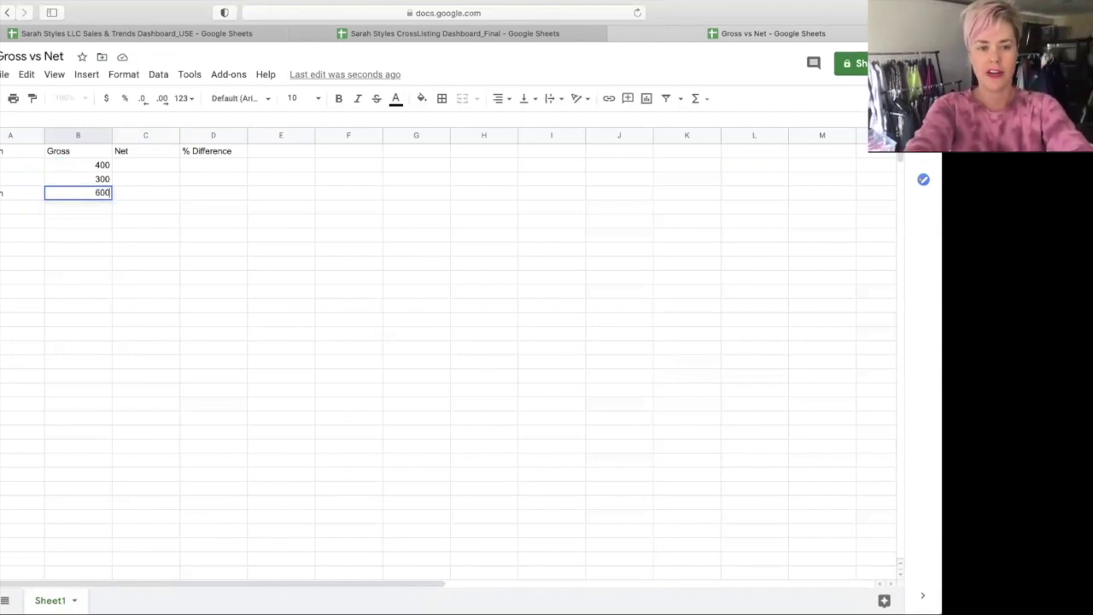
key(Return)
Step: Format B2:B4 as currency with no decimal places
drag(103, 164, 100, 193)
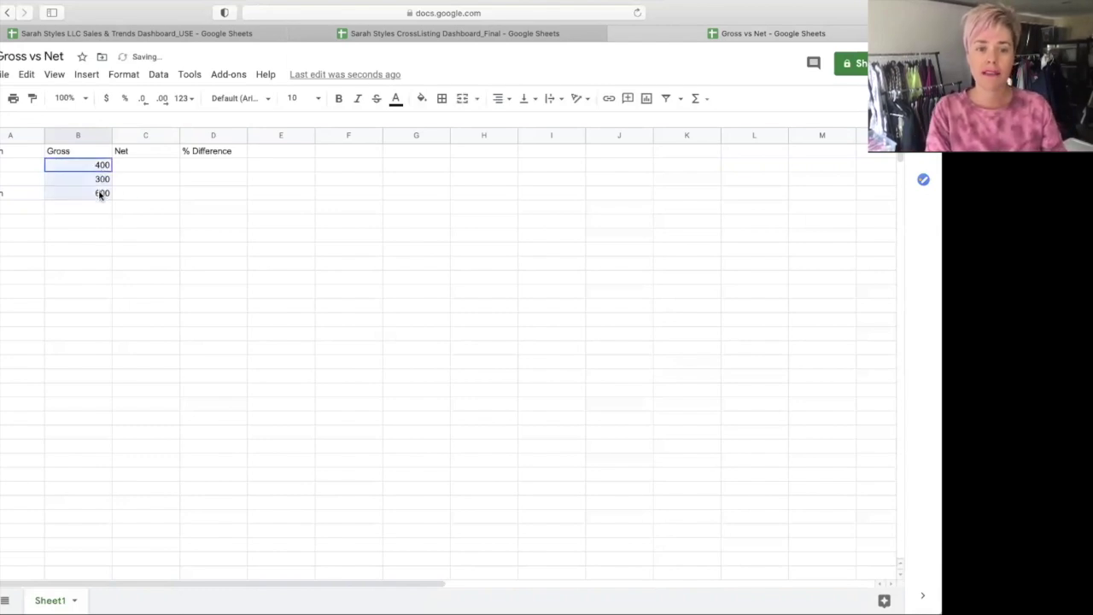
click(107, 100)
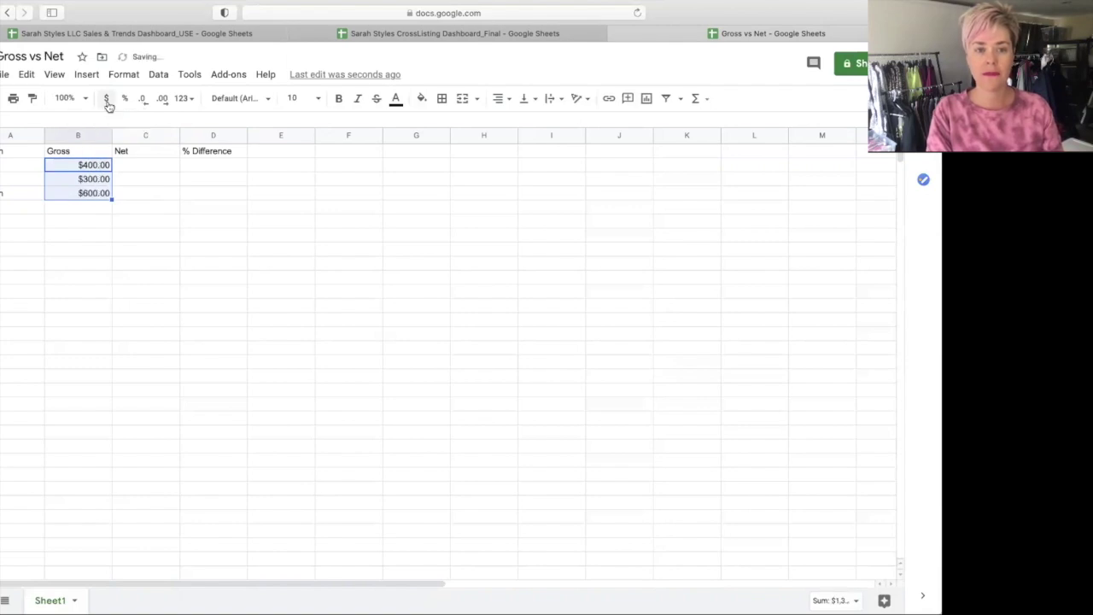
click(158, 100)
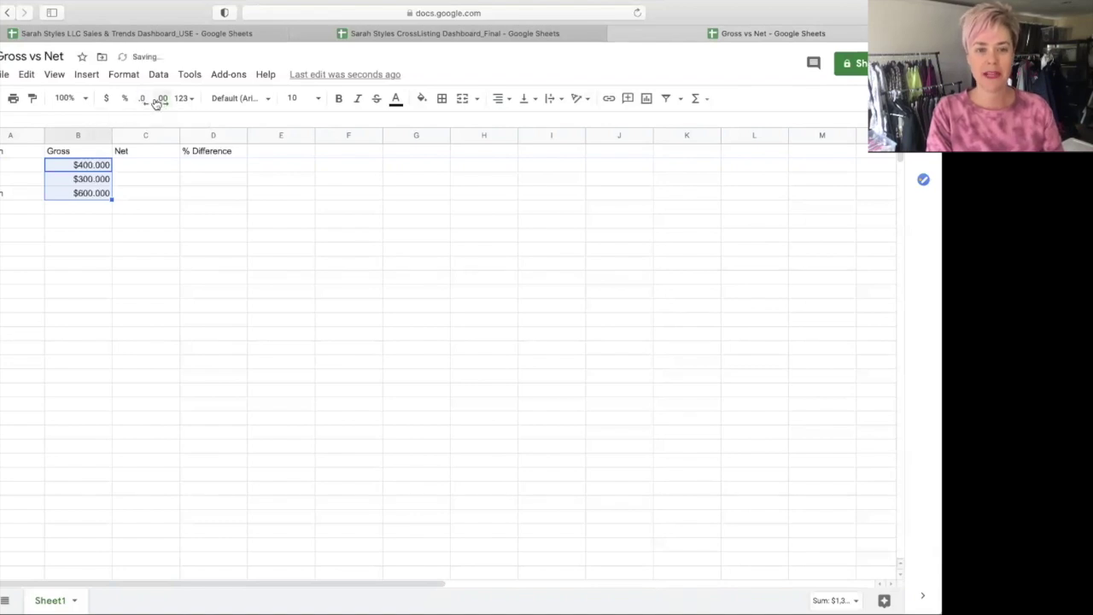
click(147, 101)
click(147, 102)
click(147, 102)
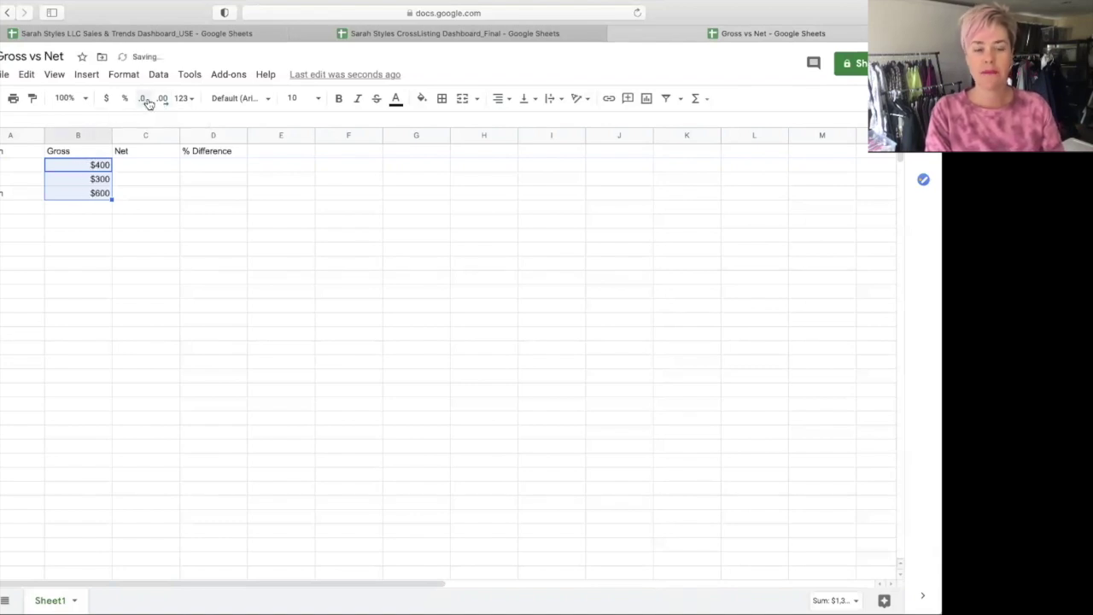
click(132, 170)
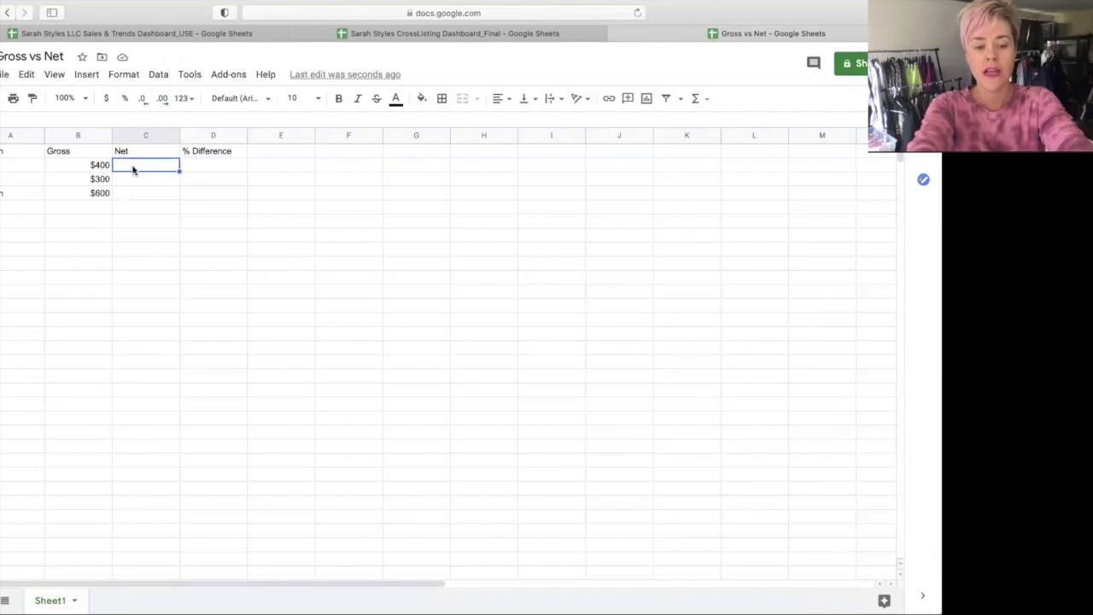
Step: Enter 150, 240 and 350 in C2:C4 and format them as two-decimal currency
text(150)
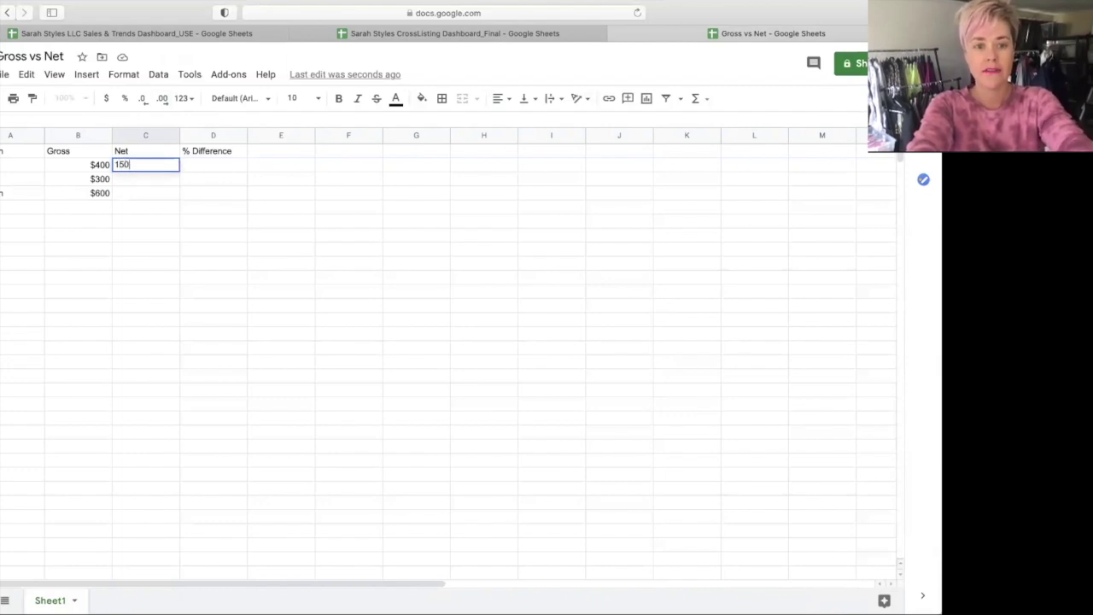
key(Return)
text(3)
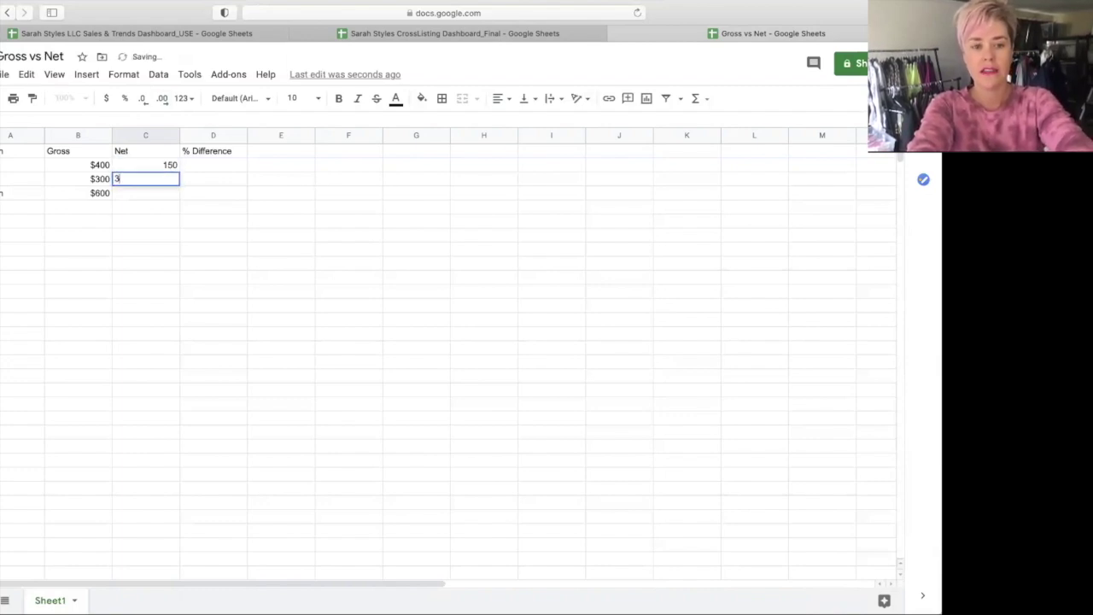
text(0)
key(BackSpace)
key(BackSpace)
text(24)
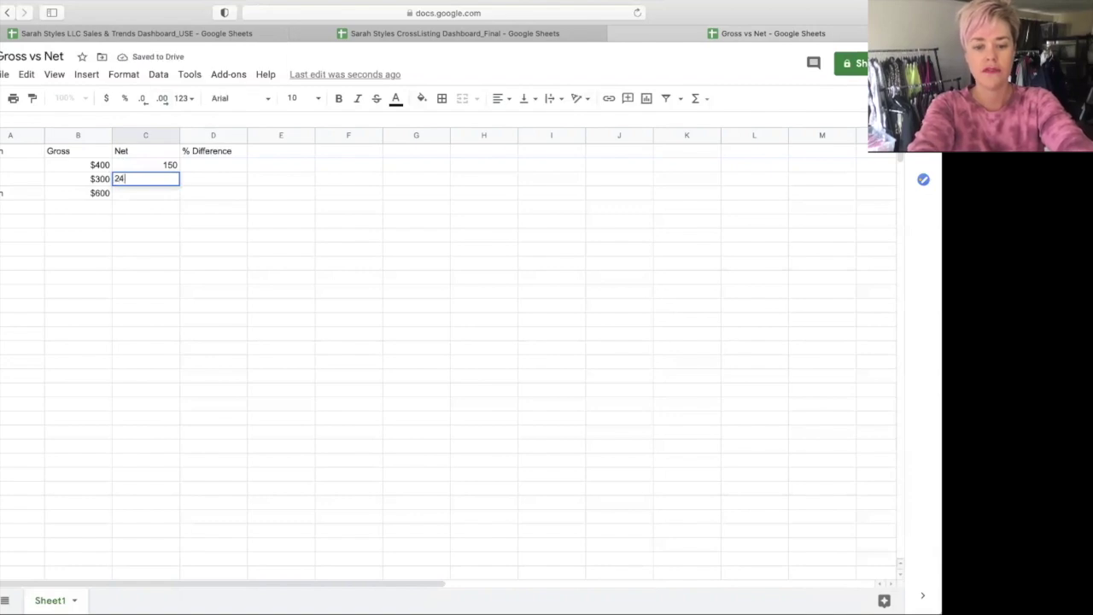
text(0)
key(Return)
text(350)
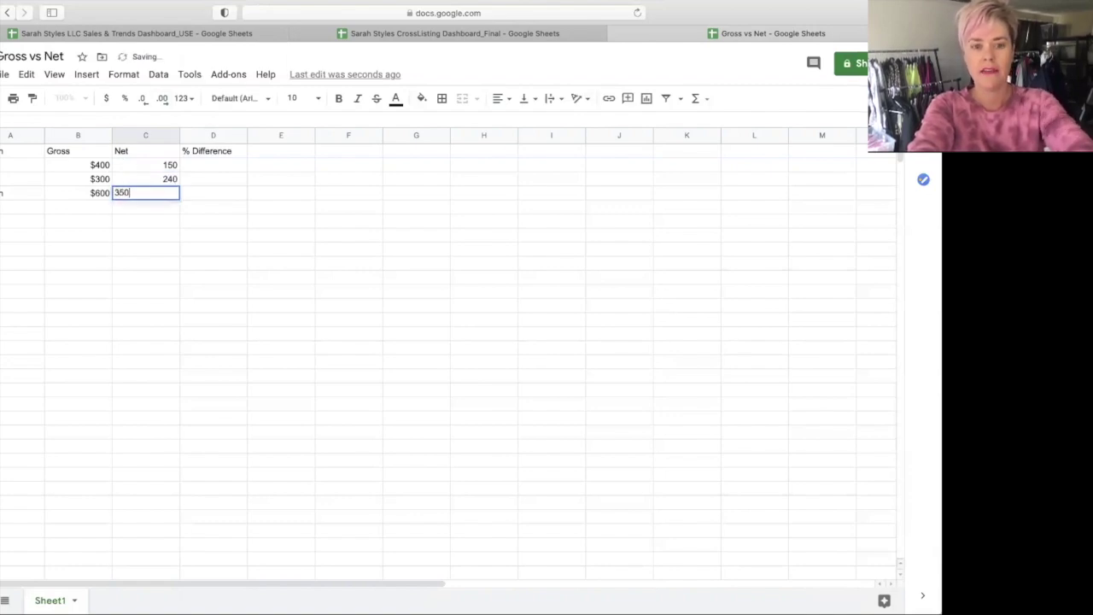
key(Return)
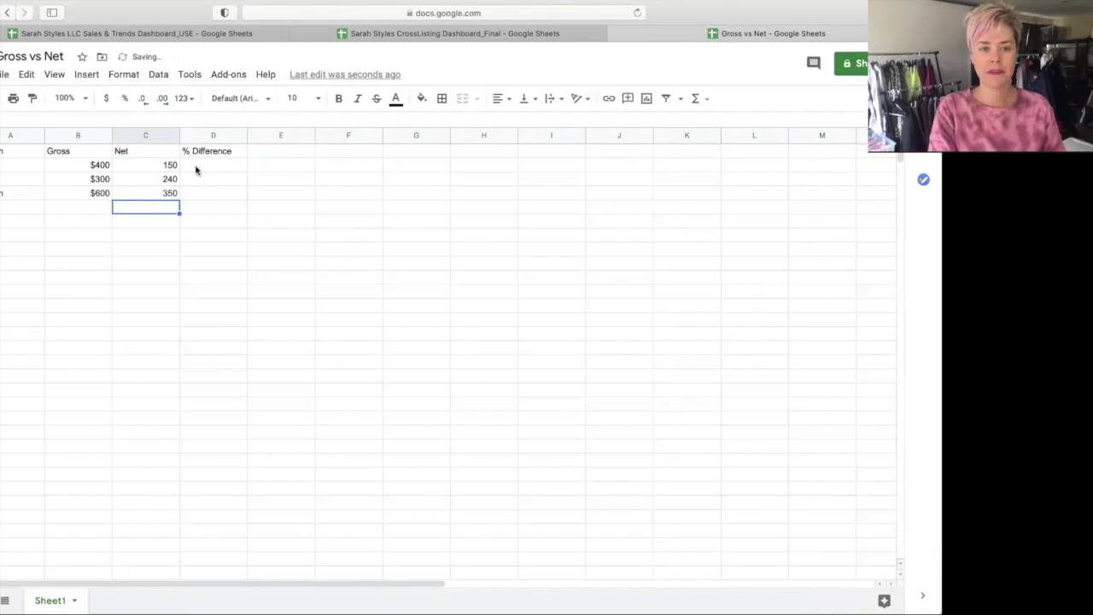
drag(161, 169, 171, 194)
click(106, 97)
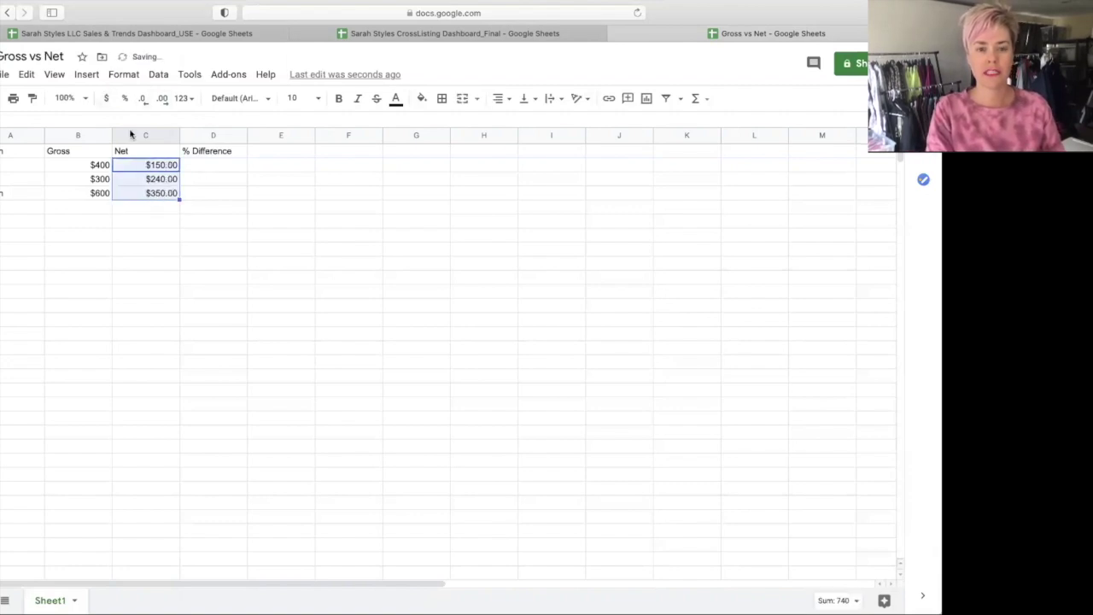
click(191, 163)
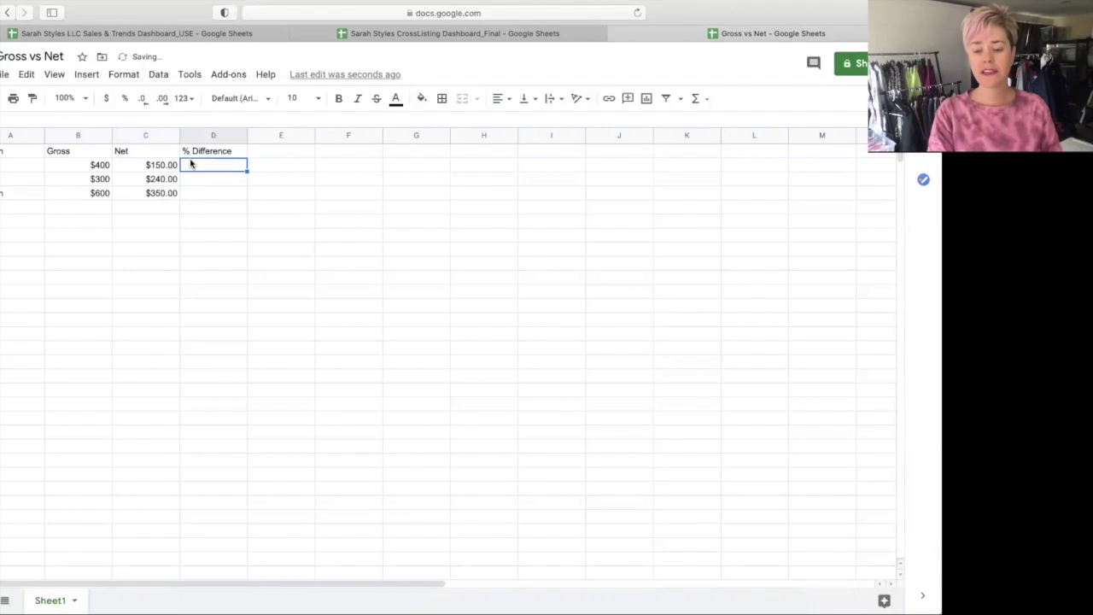
Step: Enter =C2/B2 in D2 and copy the formula into D3:D4
text(=)
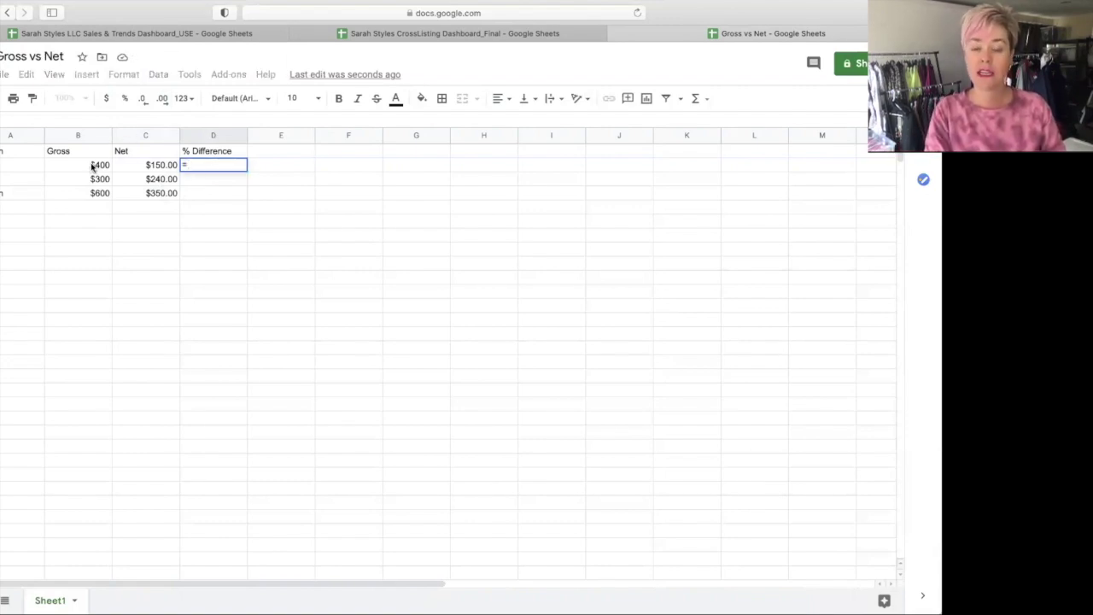
click(141, 166)
text(/)
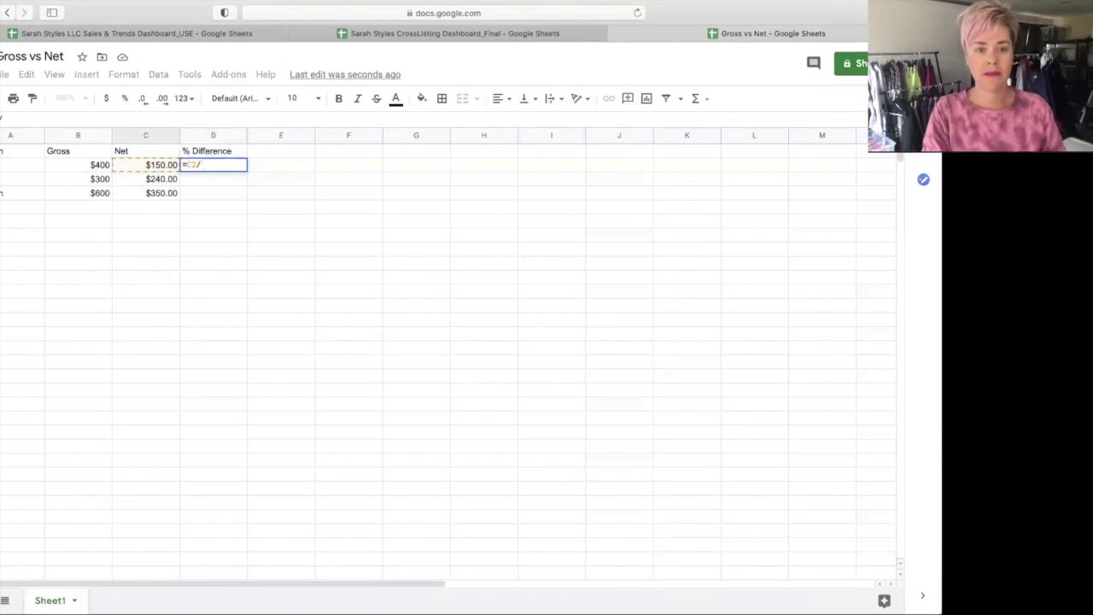
click(83, 165)
key(Return)
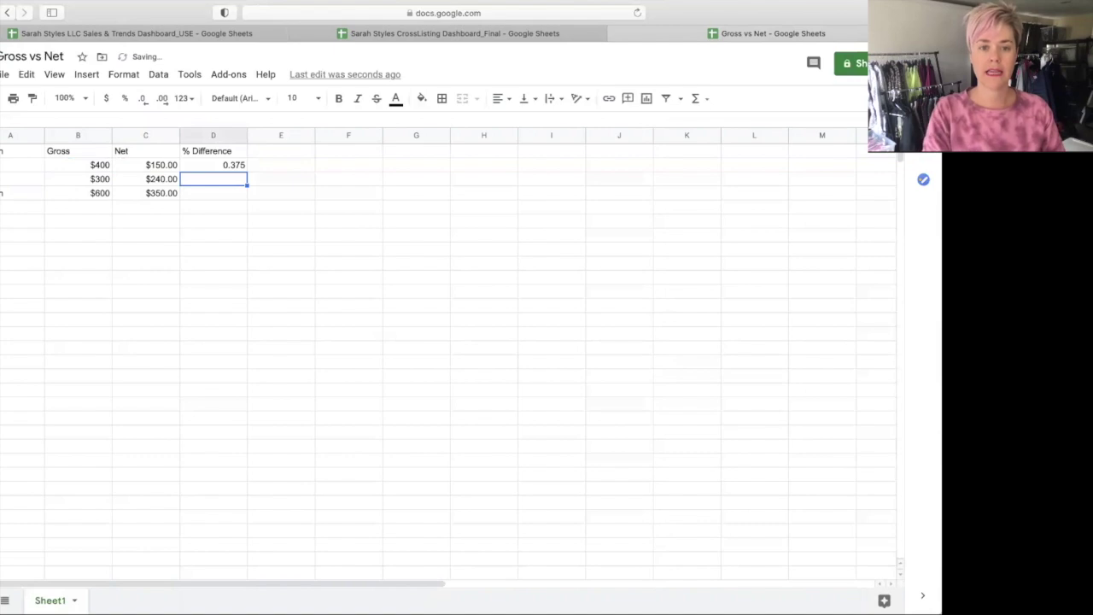
click(214, 164)
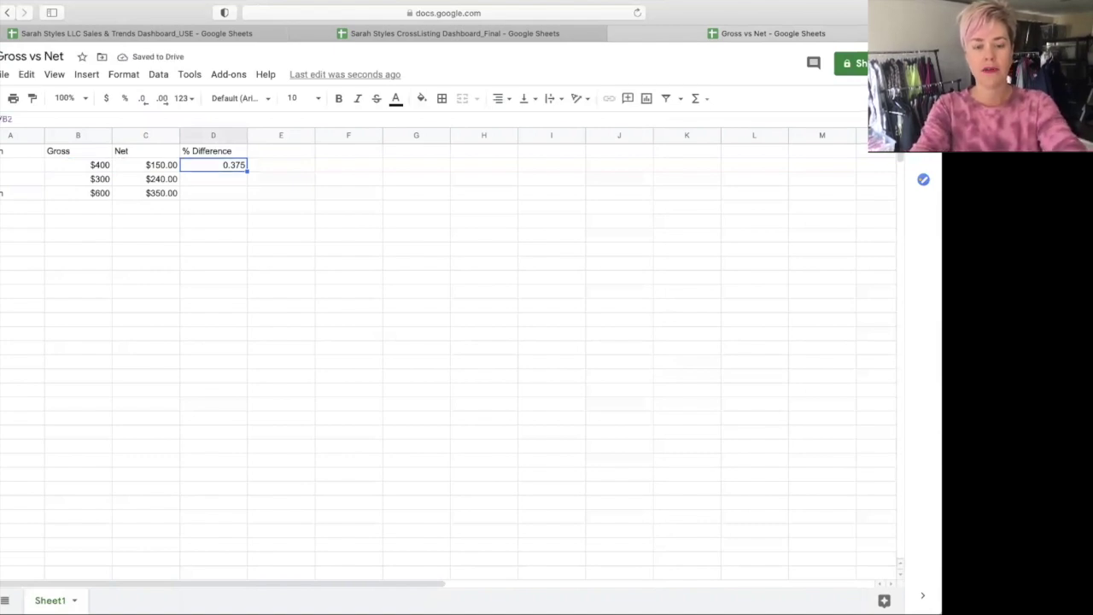
key(ctrl+c)
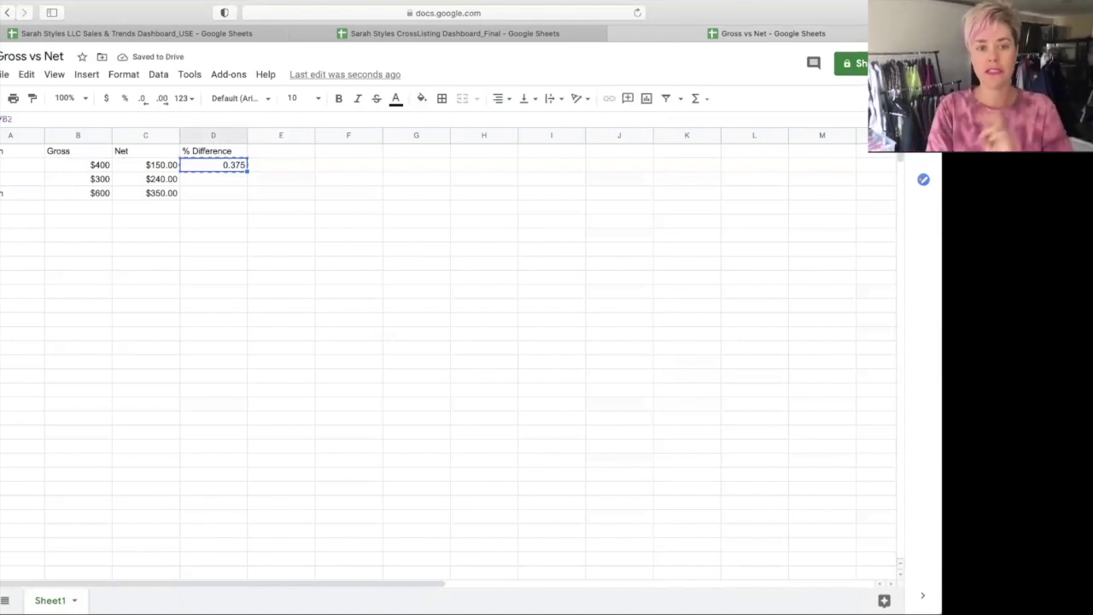
right_click(208, 164)
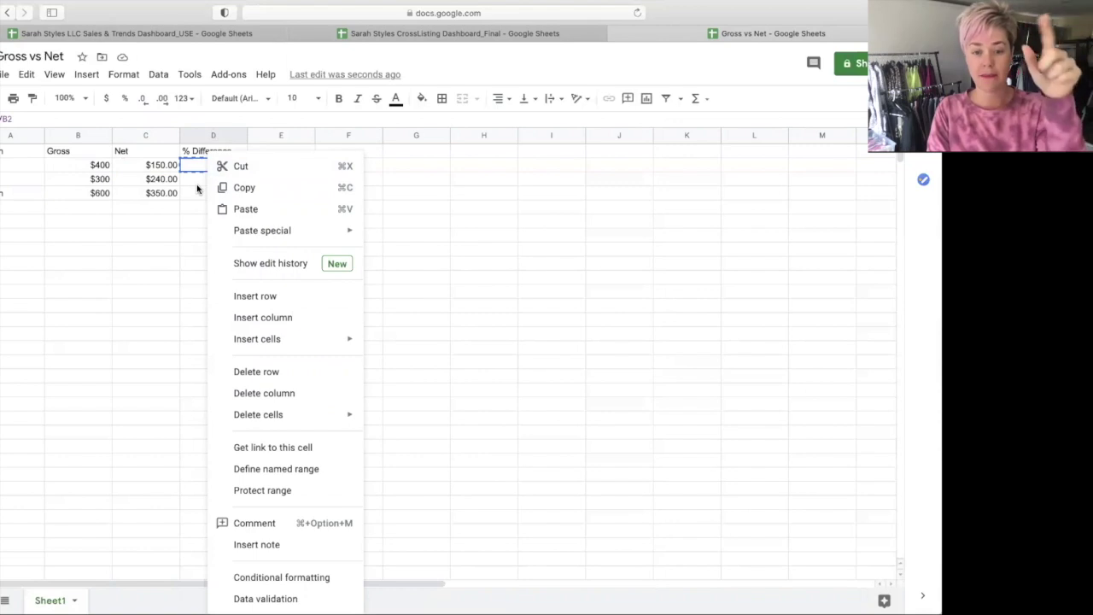
click(198, 183)
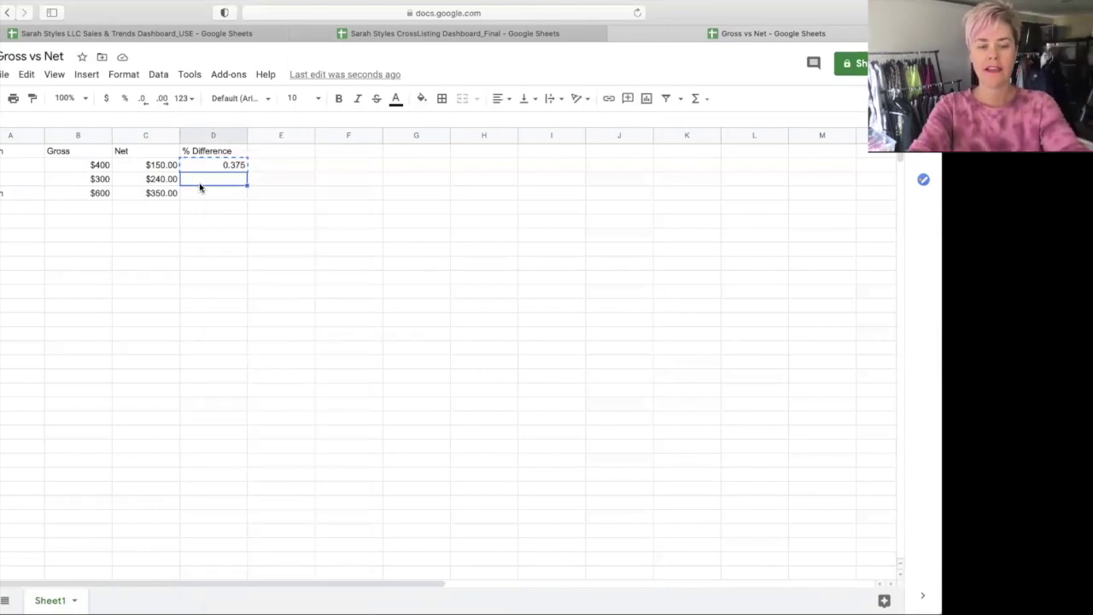
key(shift+Down)
key(super+v)
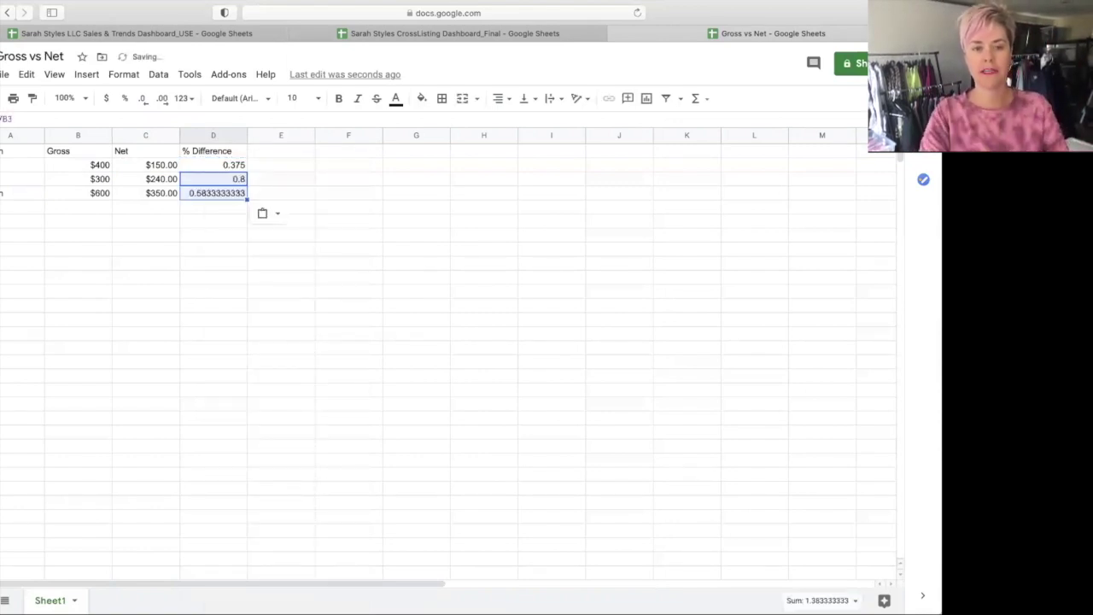
Step: Format D2:D4 as whole-number percentages, showing 38%, 80% and 58%
drag(211, 167, 210, 193)
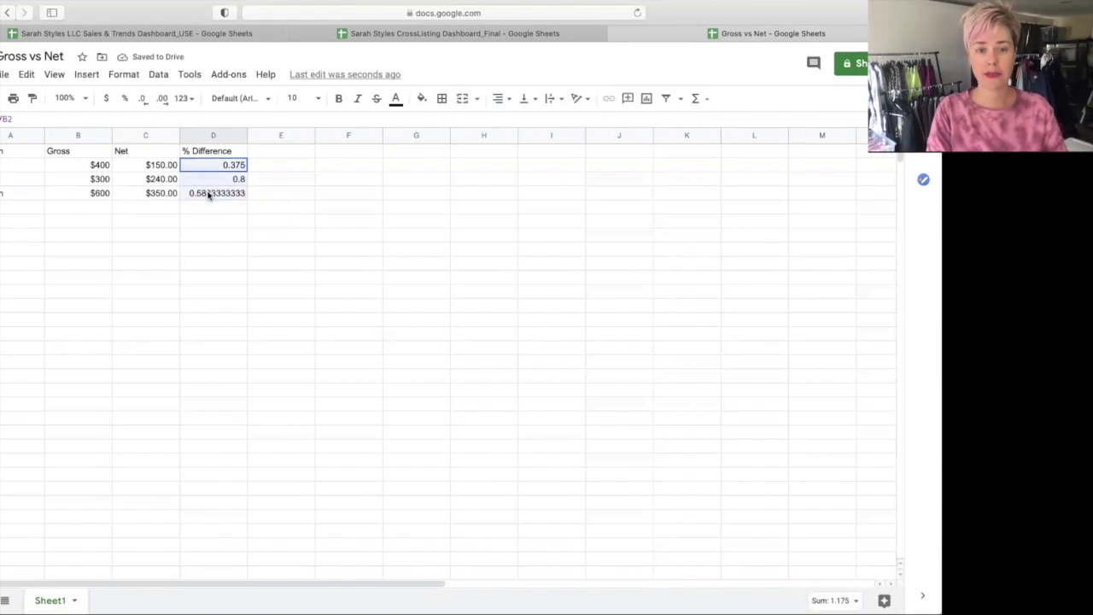
click(123, 98)
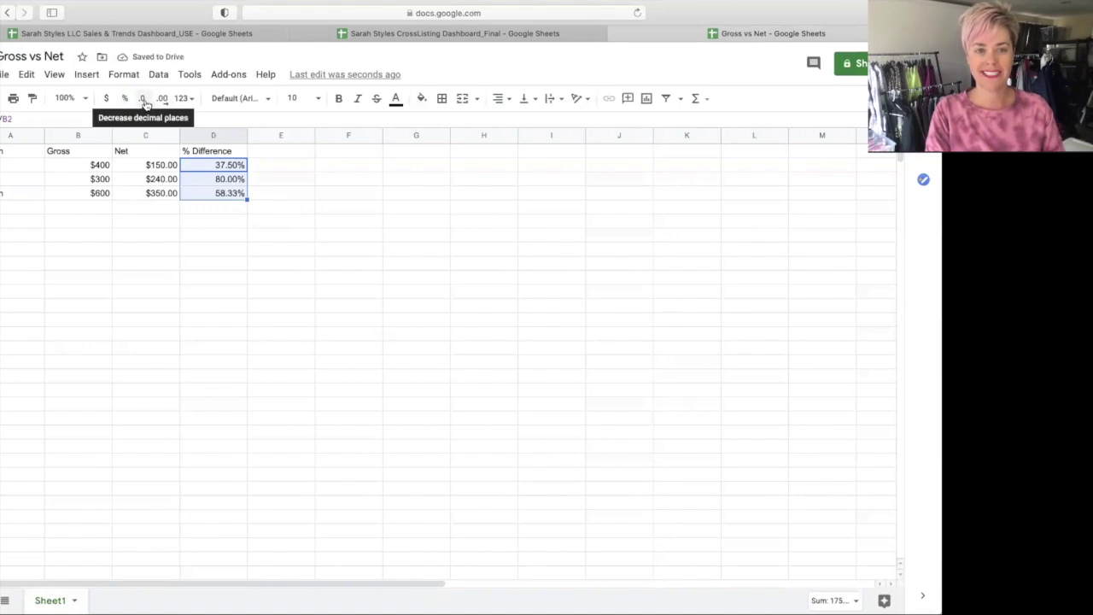
click(145, 102)
click(146, 103)
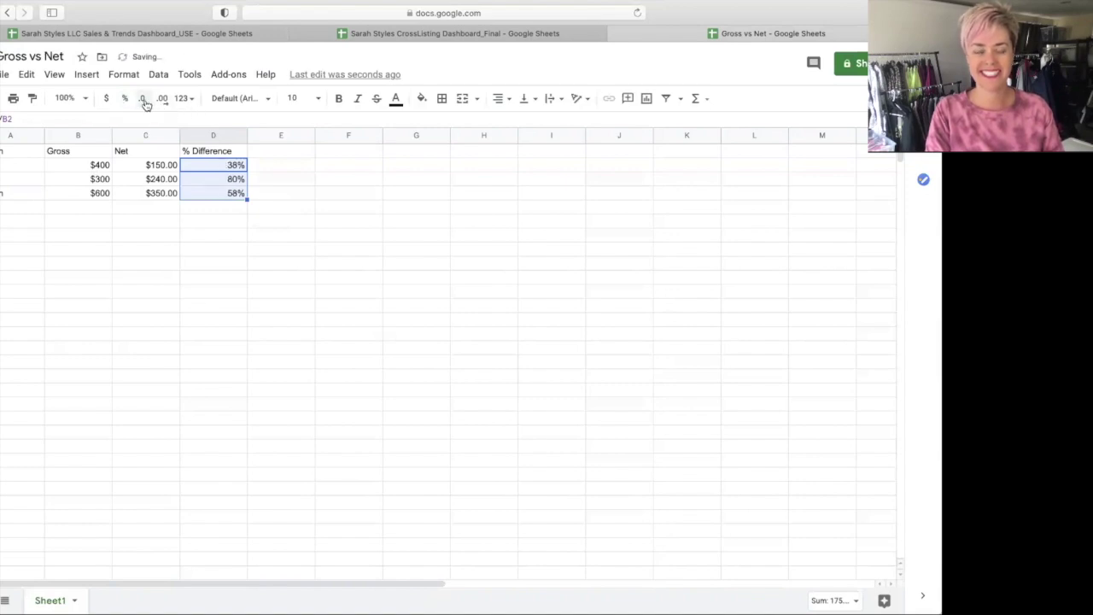
click(191, 229)
Step: Fill the Platform, Gross, Net and % Difference headers light purple and make them bold
drag(10, 153, 215, 156)
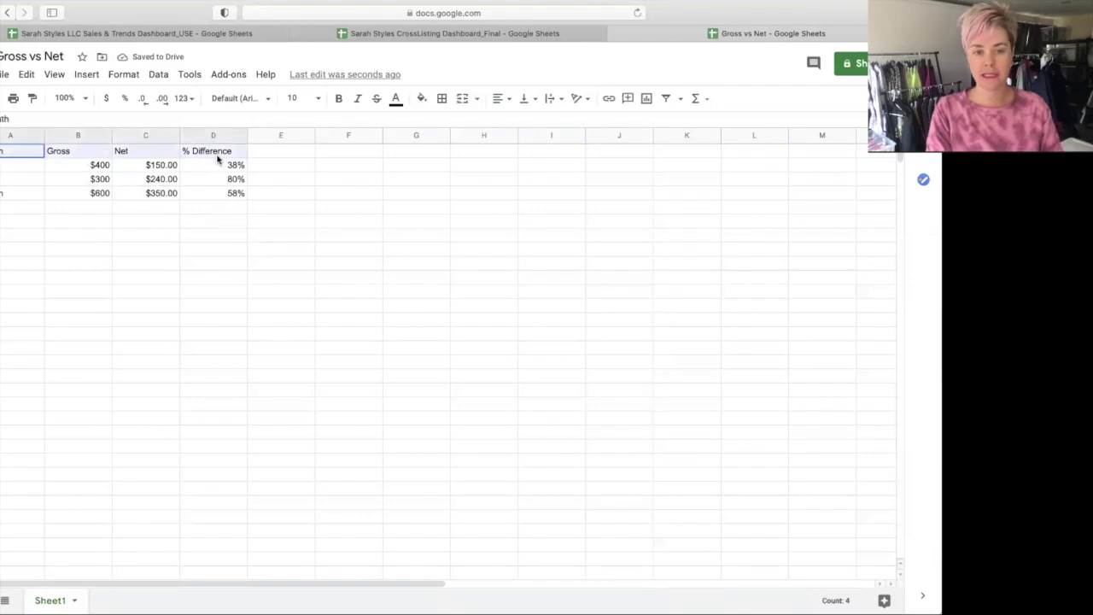
click(421, 98)
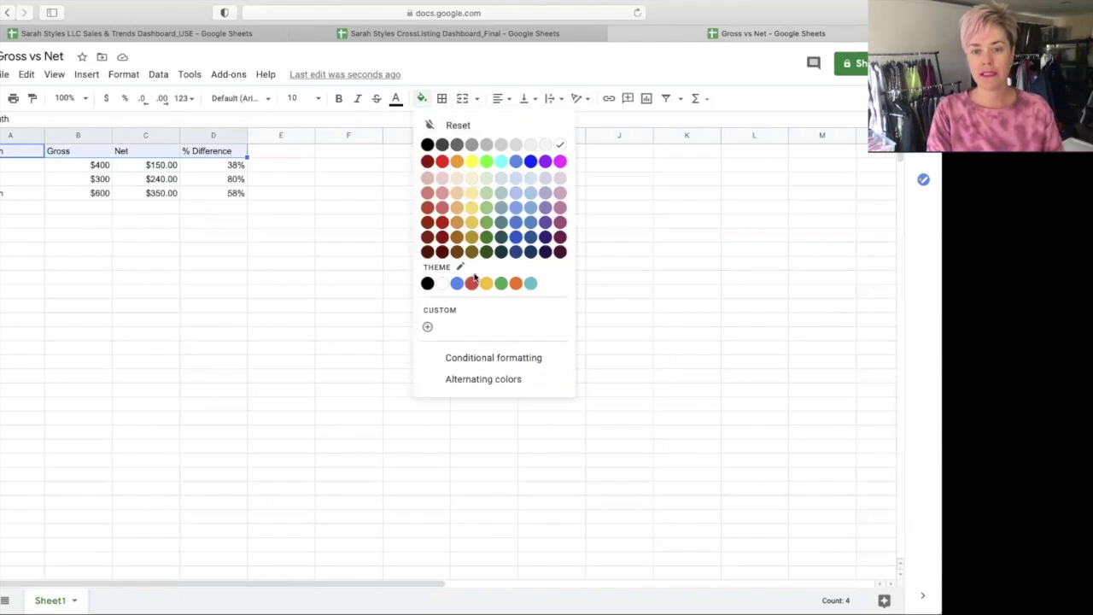
click(561, 180)
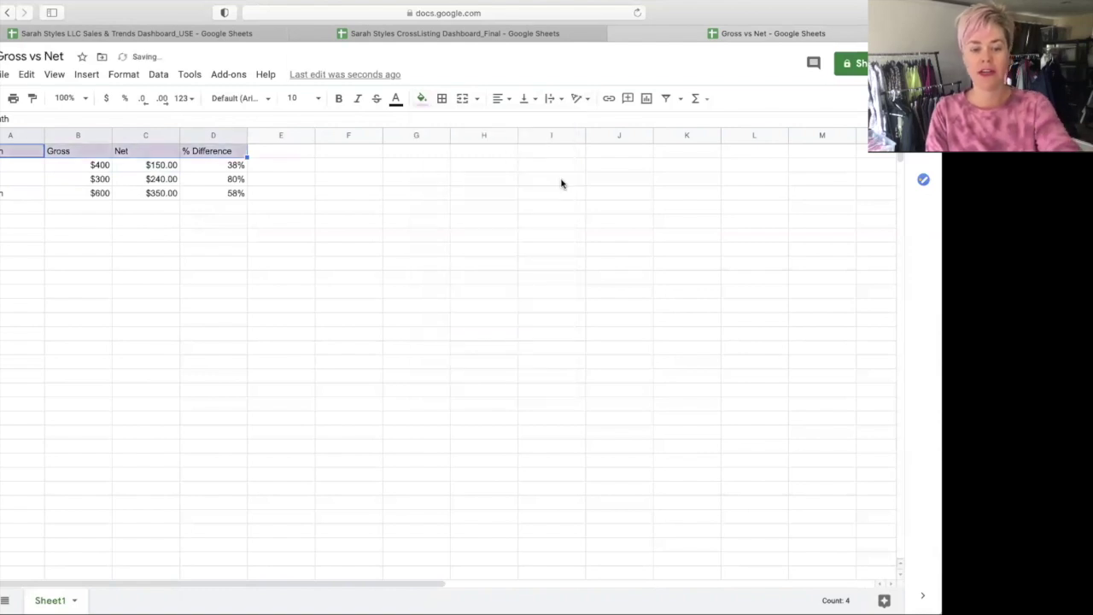
key(super+b)
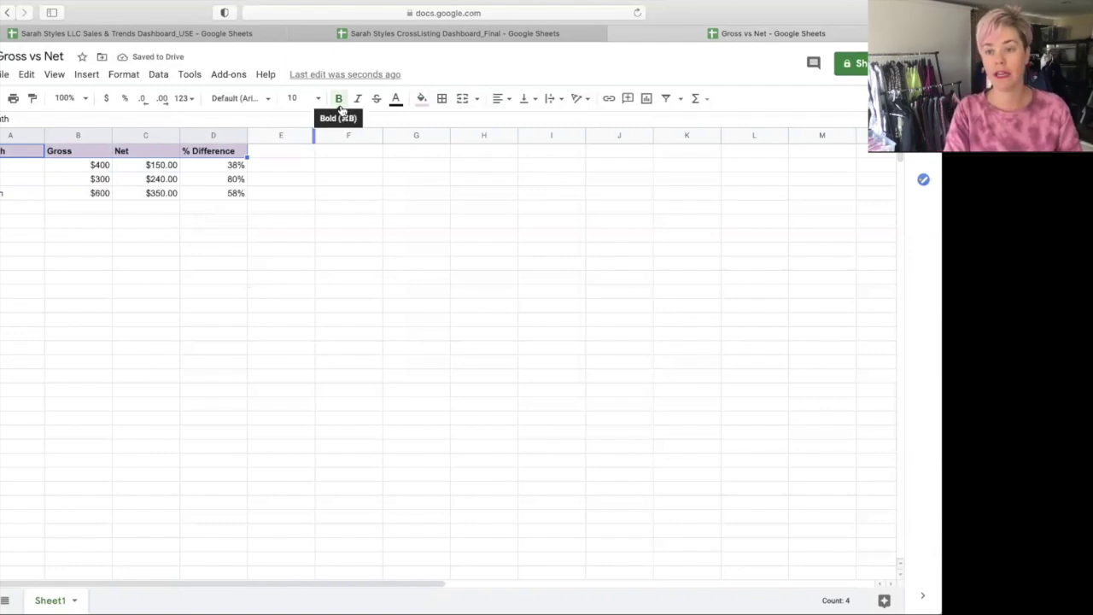
click(319, 167)
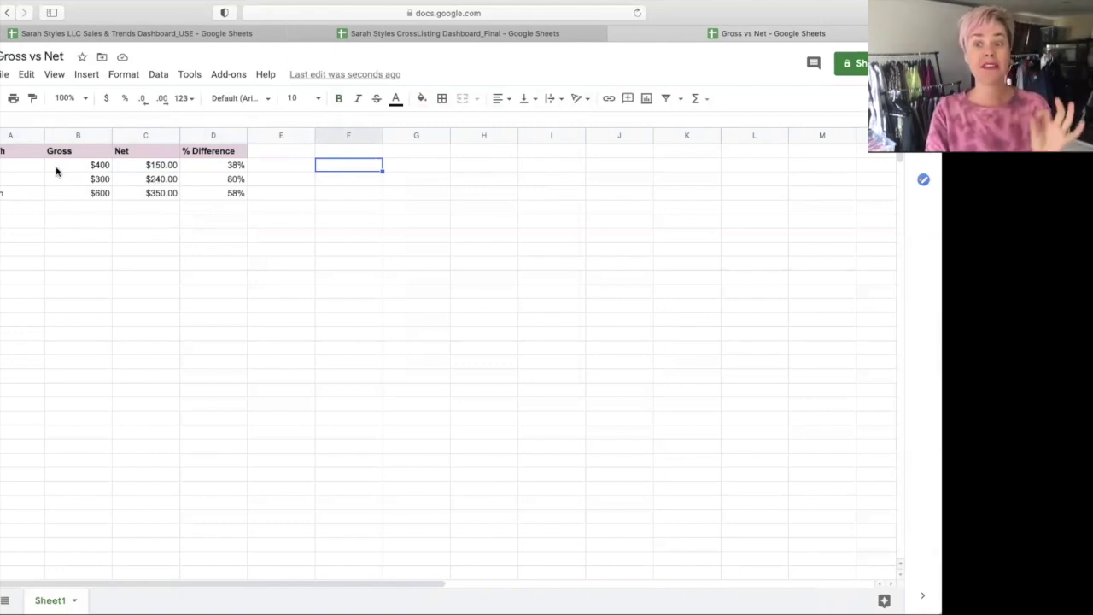
click(88, 75)
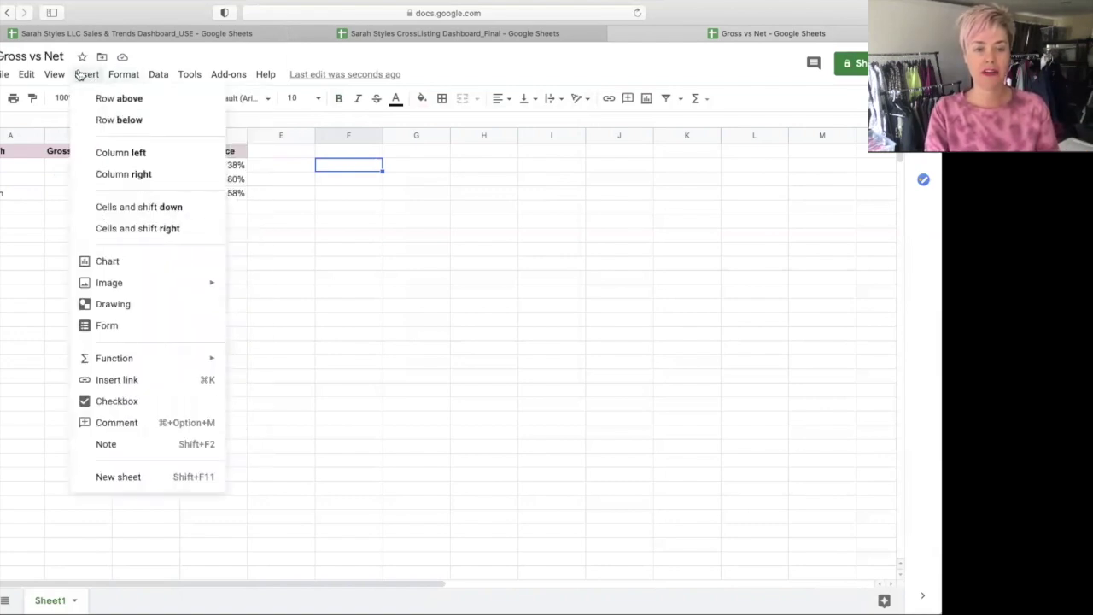
Step: Insert a standard column chart over columns E–J and start choosing its data range
click(96, 258)
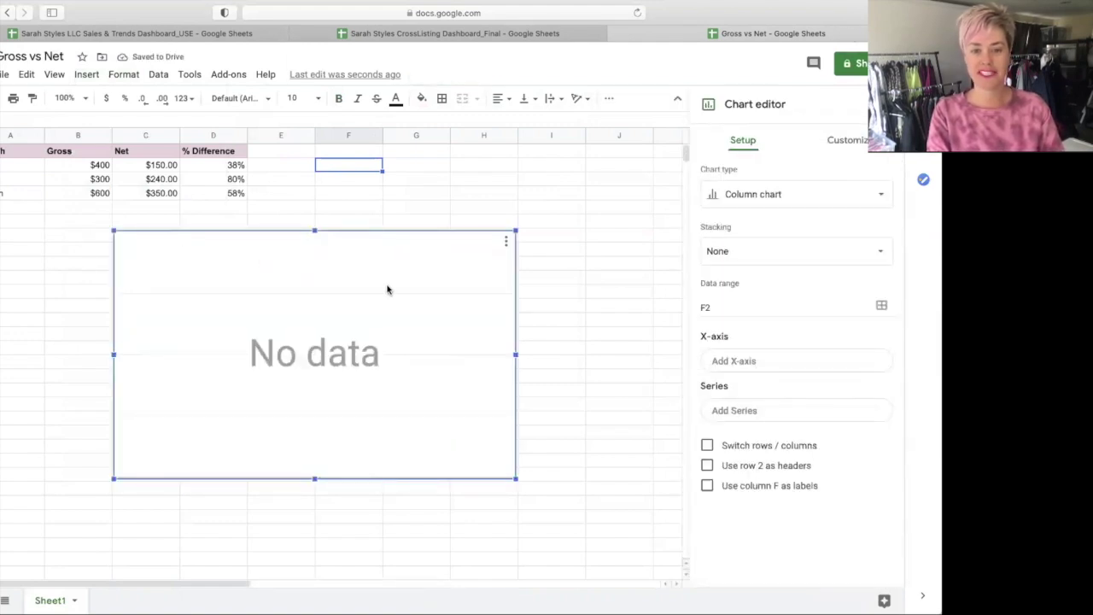
drag(386, 290, 537, 218)
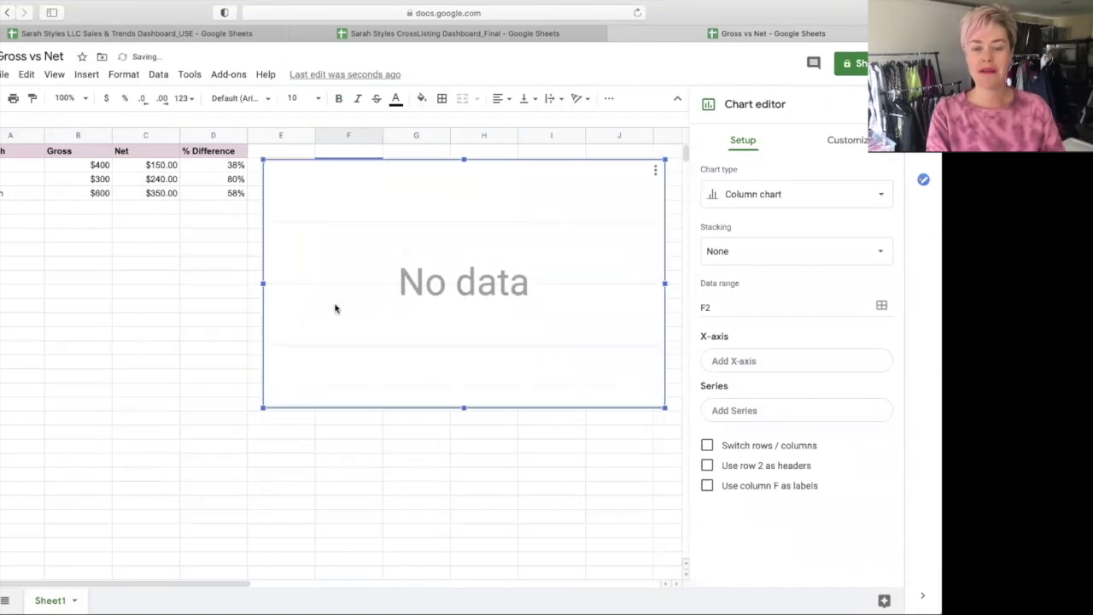
click(883, 198)
scroll(807, 402, down, 5)
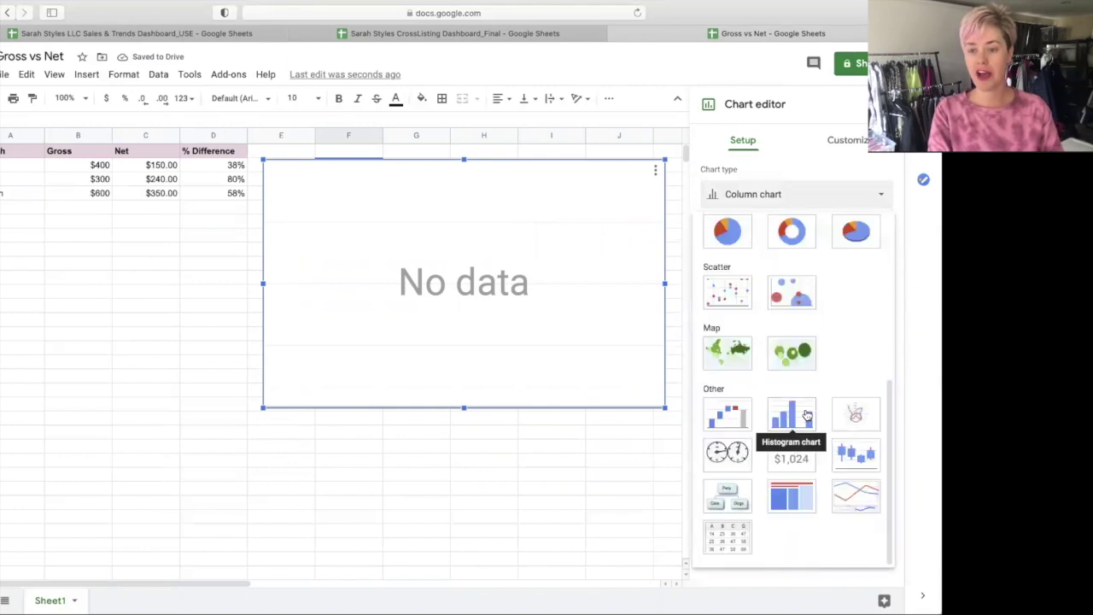
scroll(807, 416, up, 5)
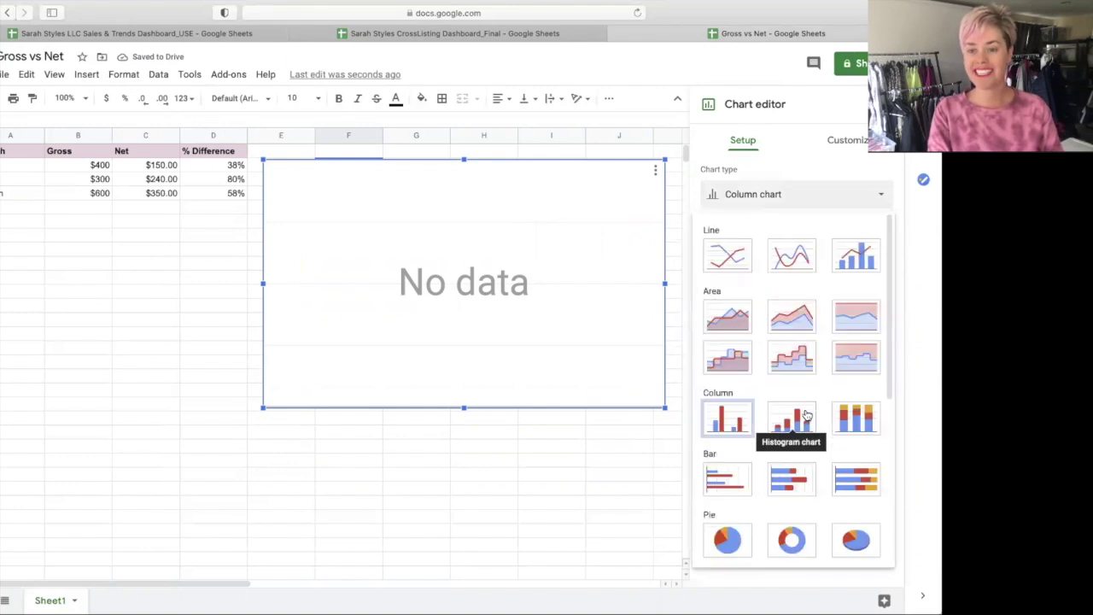
click(716, 429)
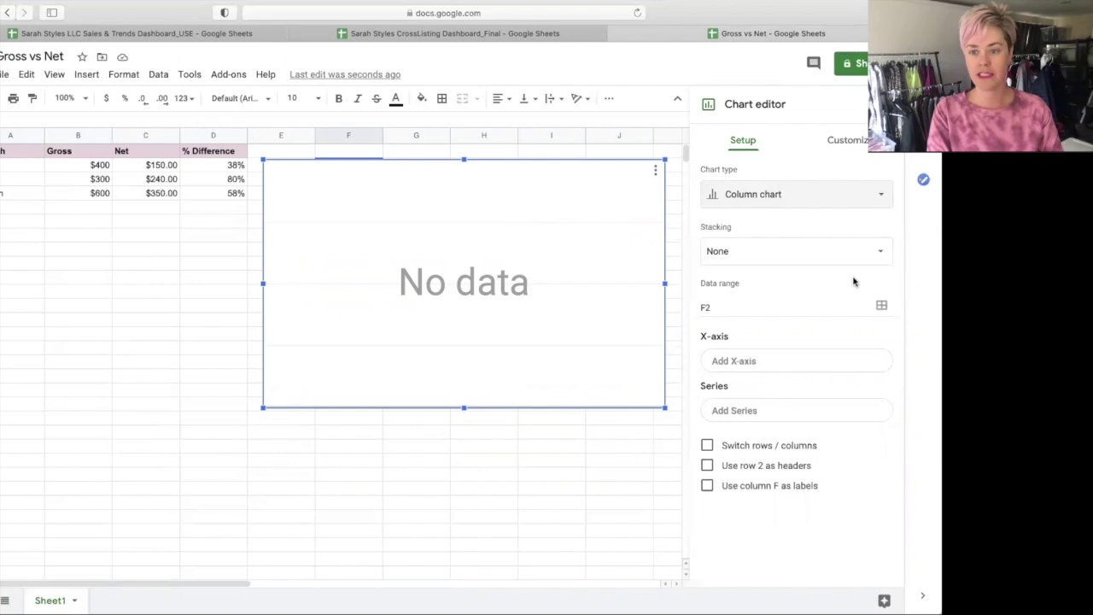
click(881, 307)
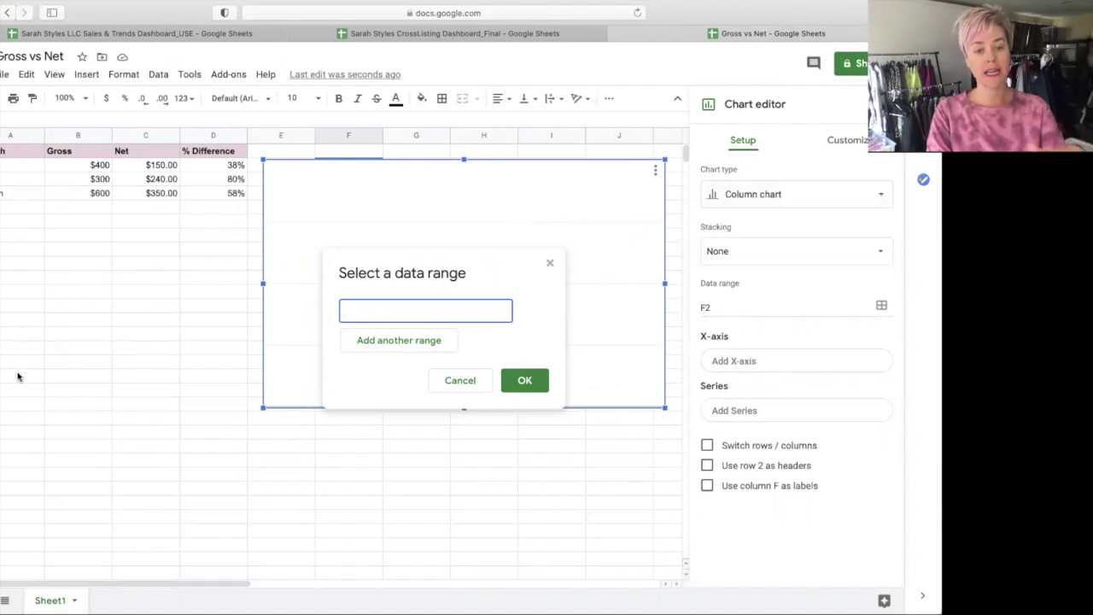
Step: Set the chart's data ranges to columns A, B, C (Net) and D (% Difference)
drag(12, 151, 9, 193)
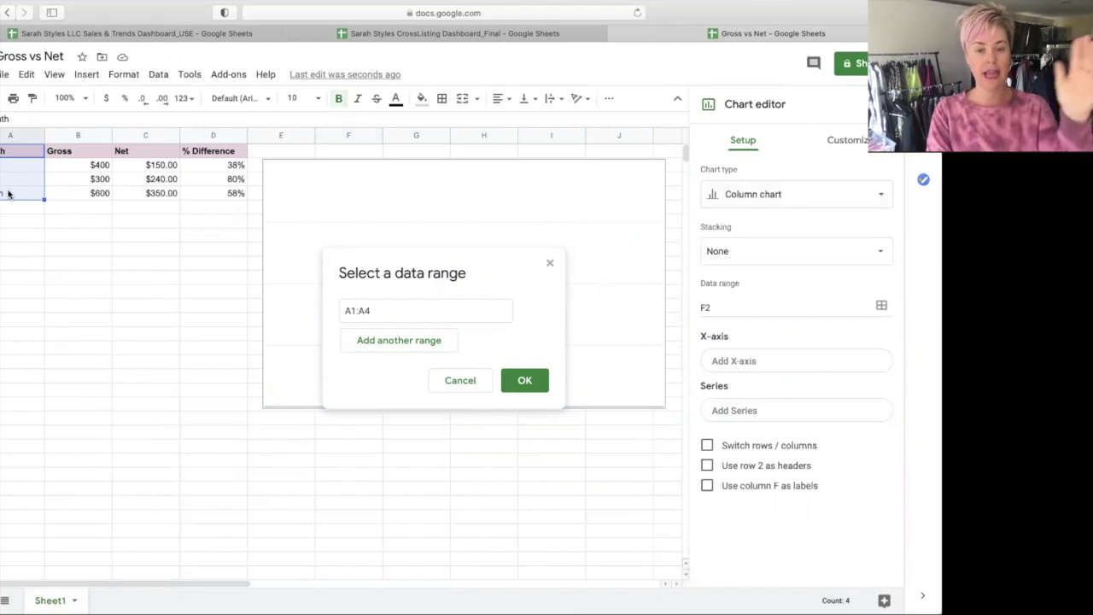
click(10, 135)
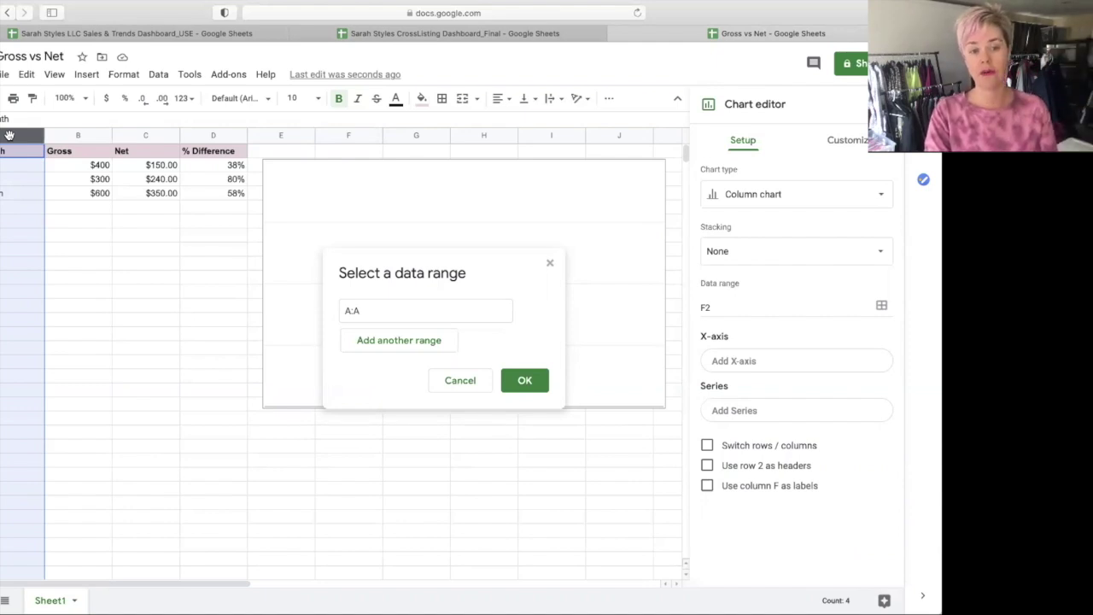
click(380, 342)
click(82, 138)
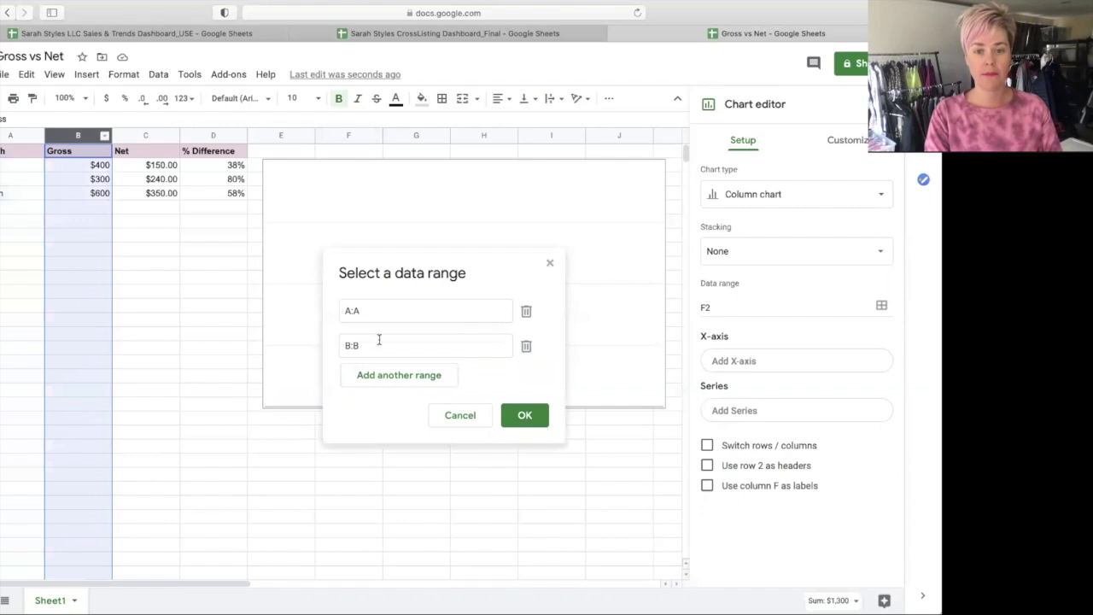
click(407, 381)
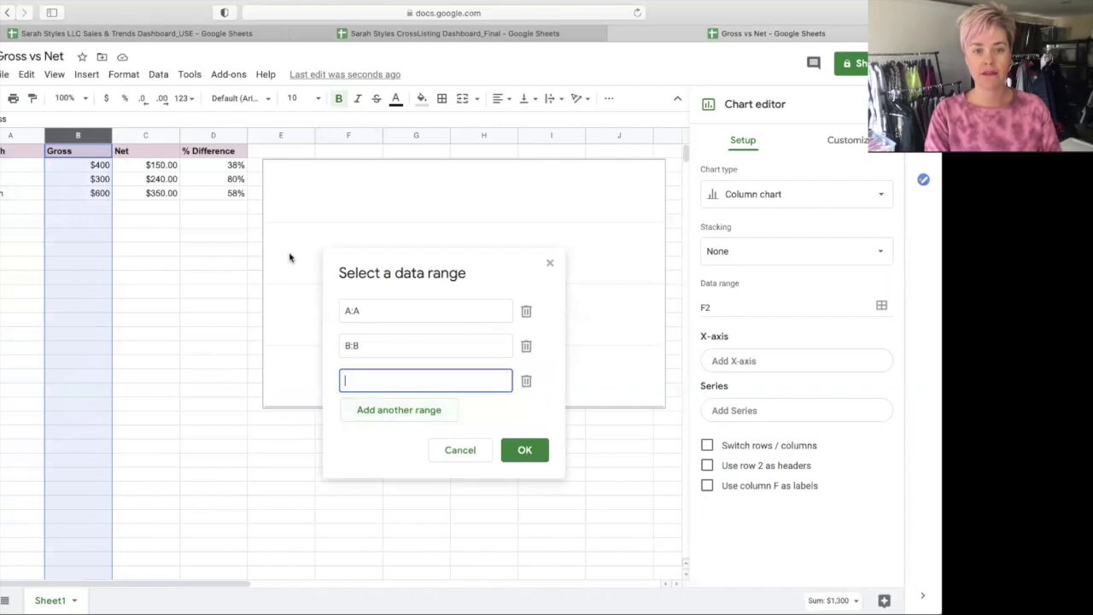
click(156, 138)
click(380, 408)
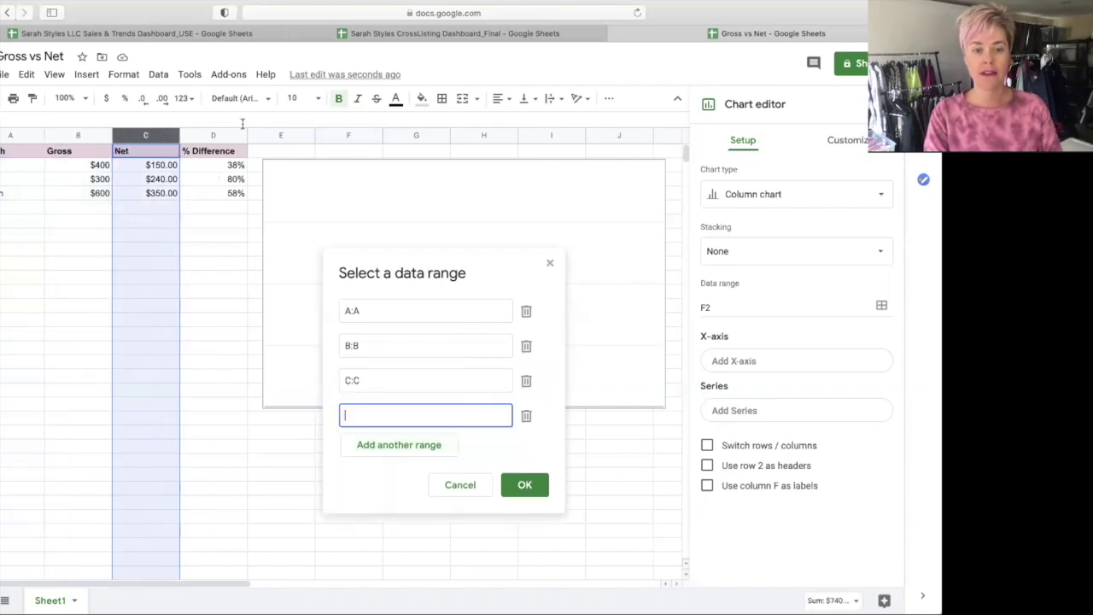
click(218, 137)
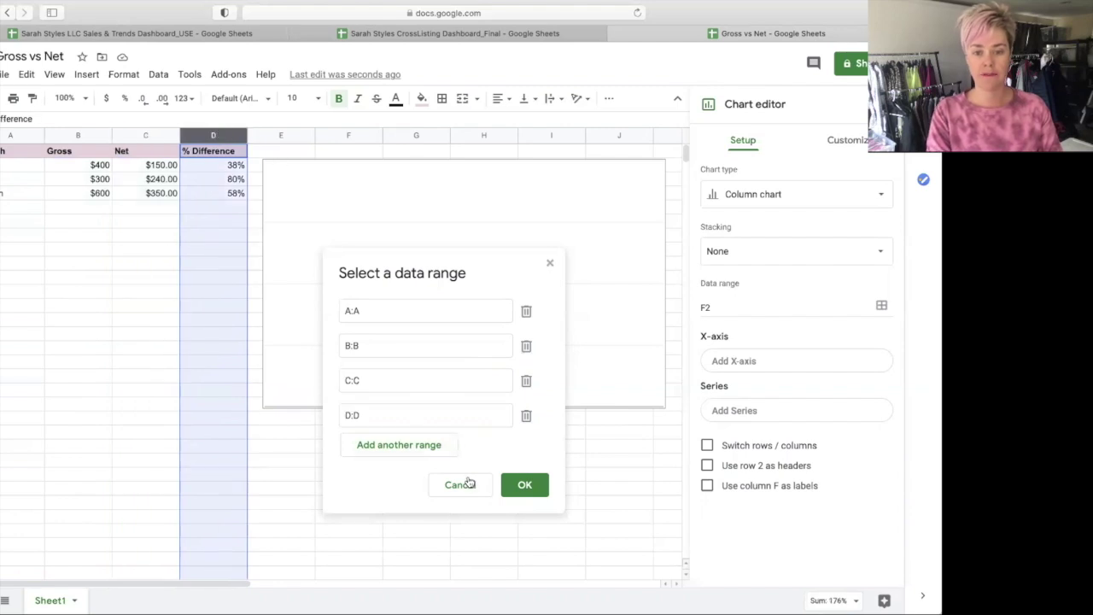
click(523, 485)
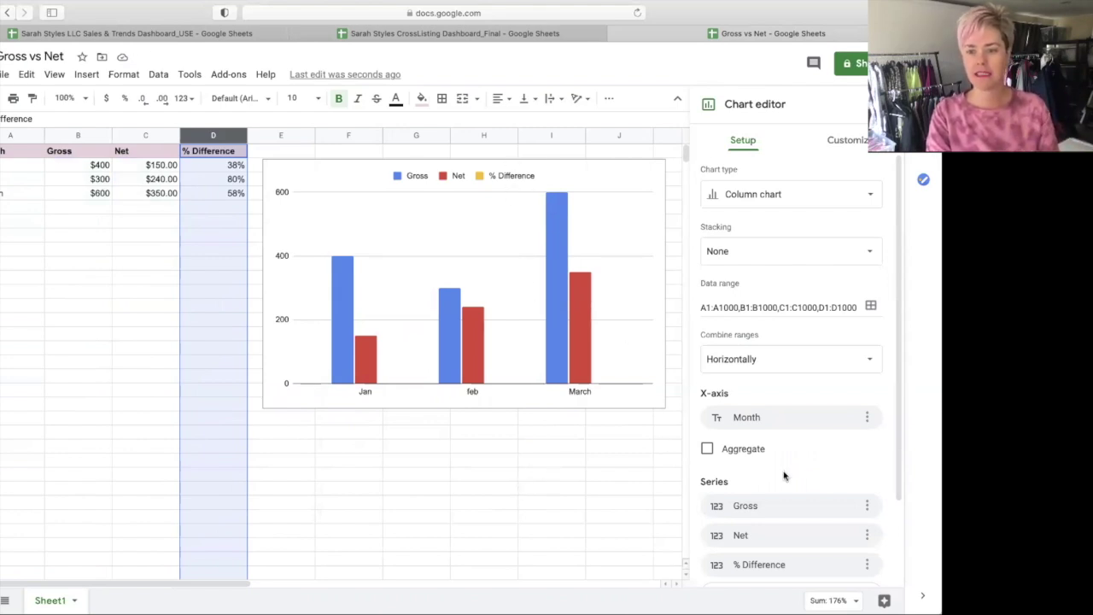
Step: Remove the % Difference series from the chart
scroll(783, 461, down, 1)
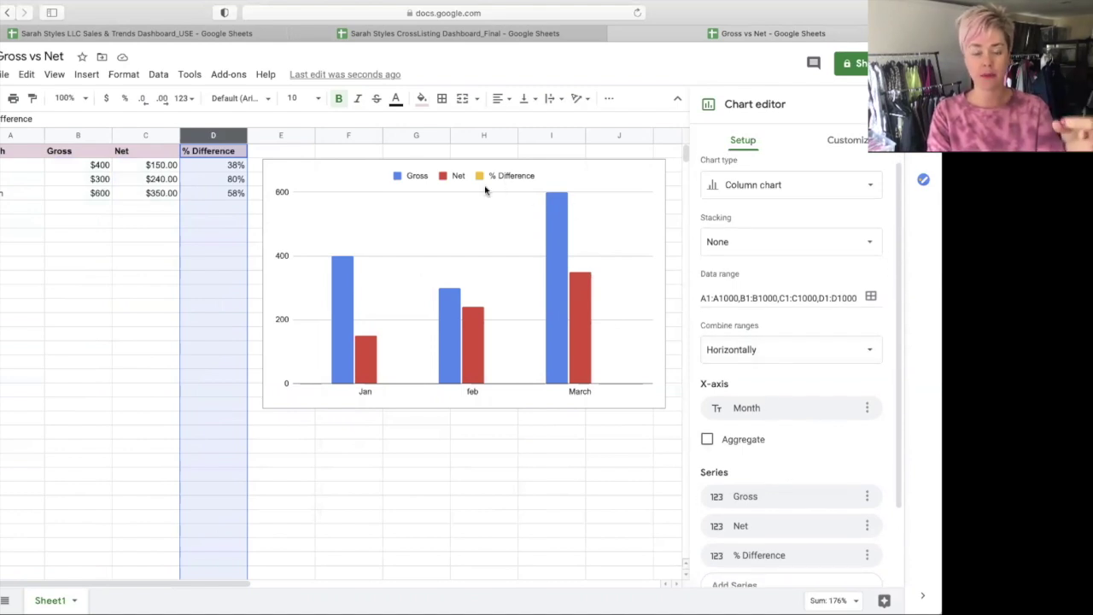
scroll(761, 447, down, 2)
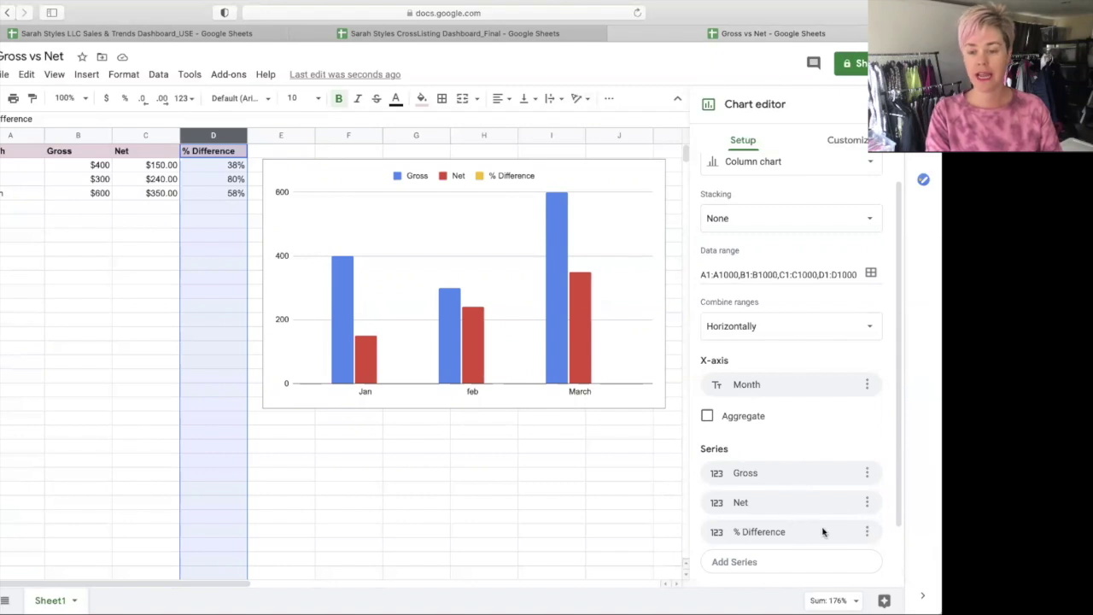
click(867, 532)
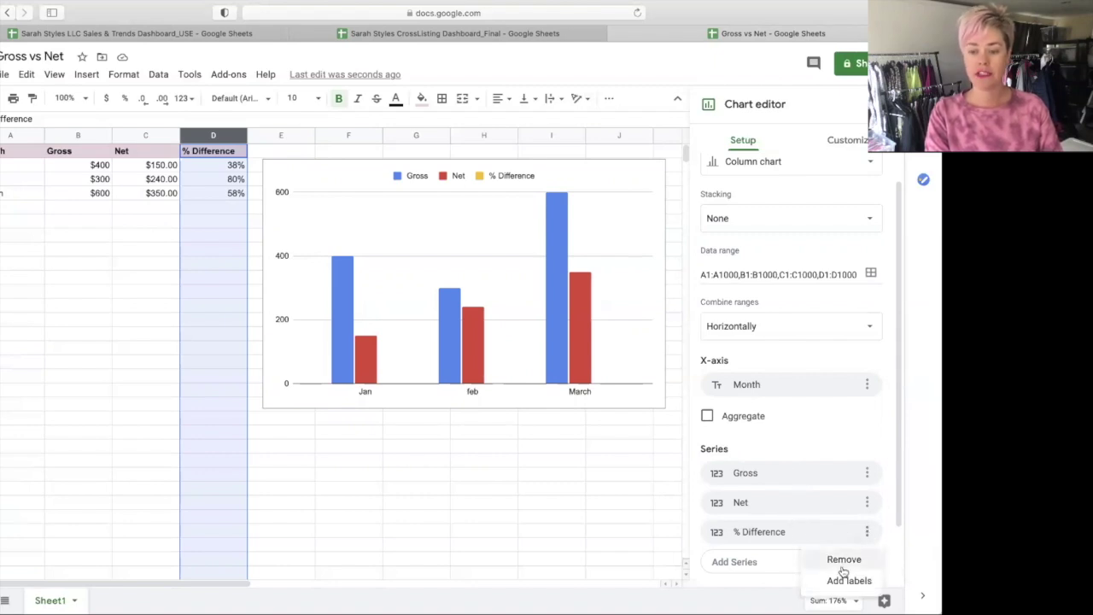
click(844, 562)
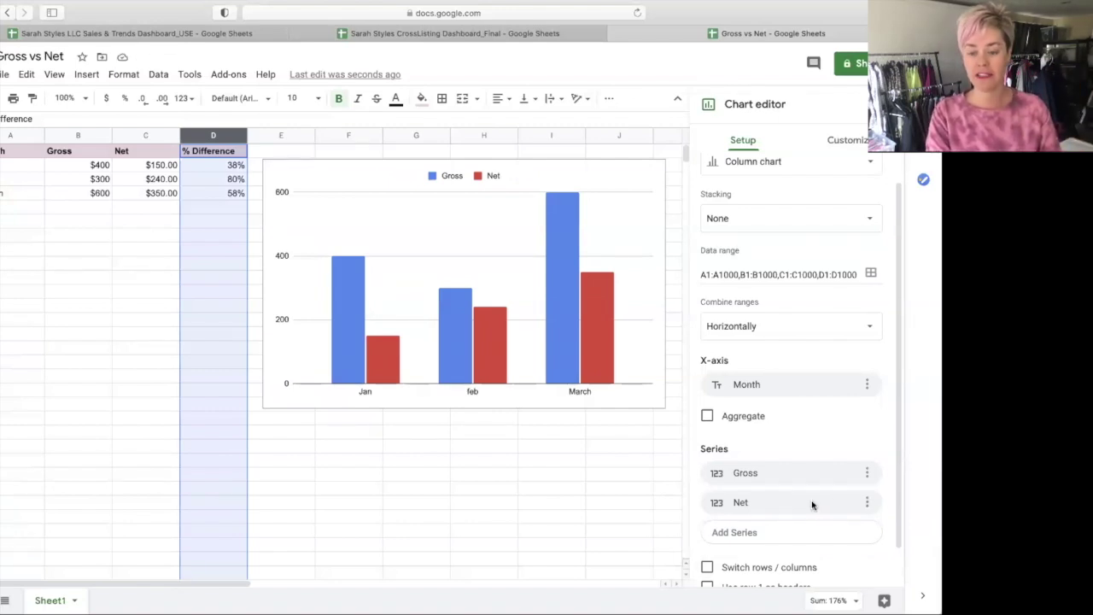
Step: Add data labels to the Net bars, using the % Difference column as the label source
click(866, 504)
click(858, 551)
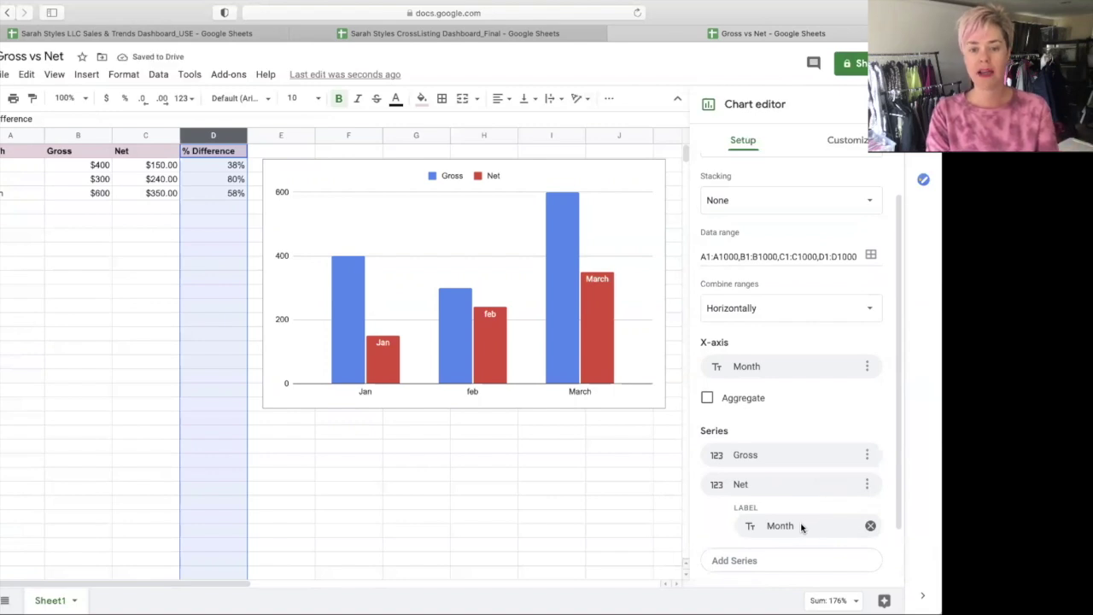
click(801, 527)
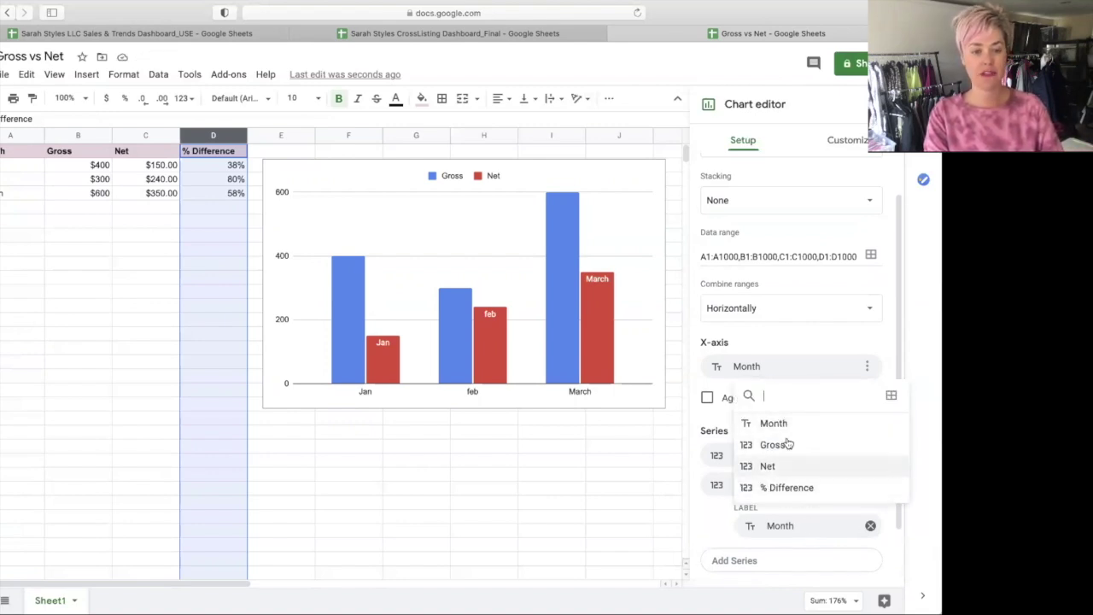
click(785, 487)
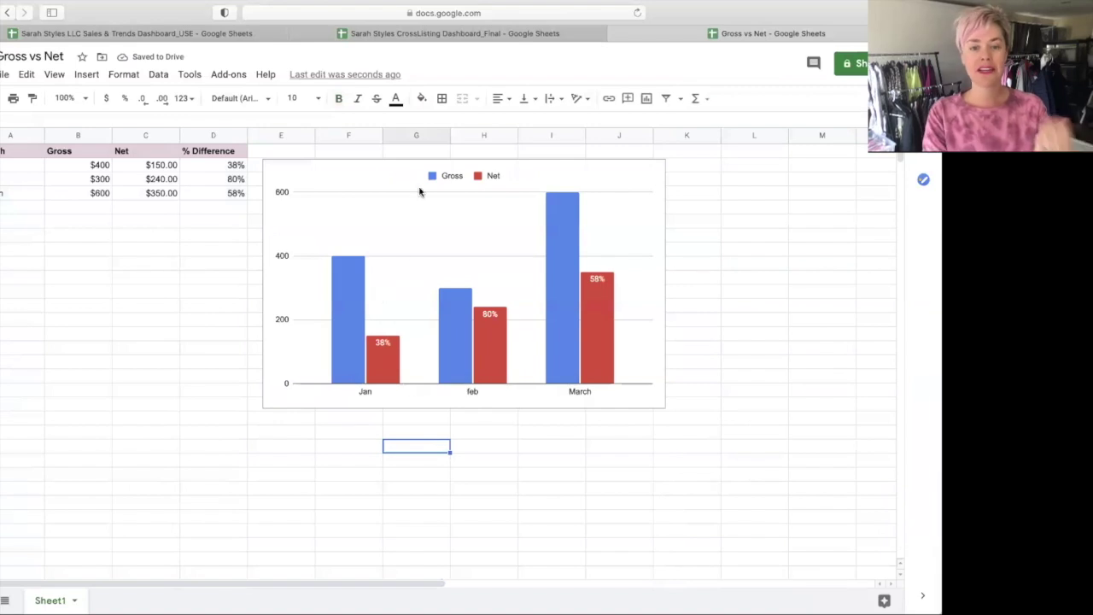
Step: Set the chart title to 'Gross vs Net' under Chart & axis titles
click(358, 180)
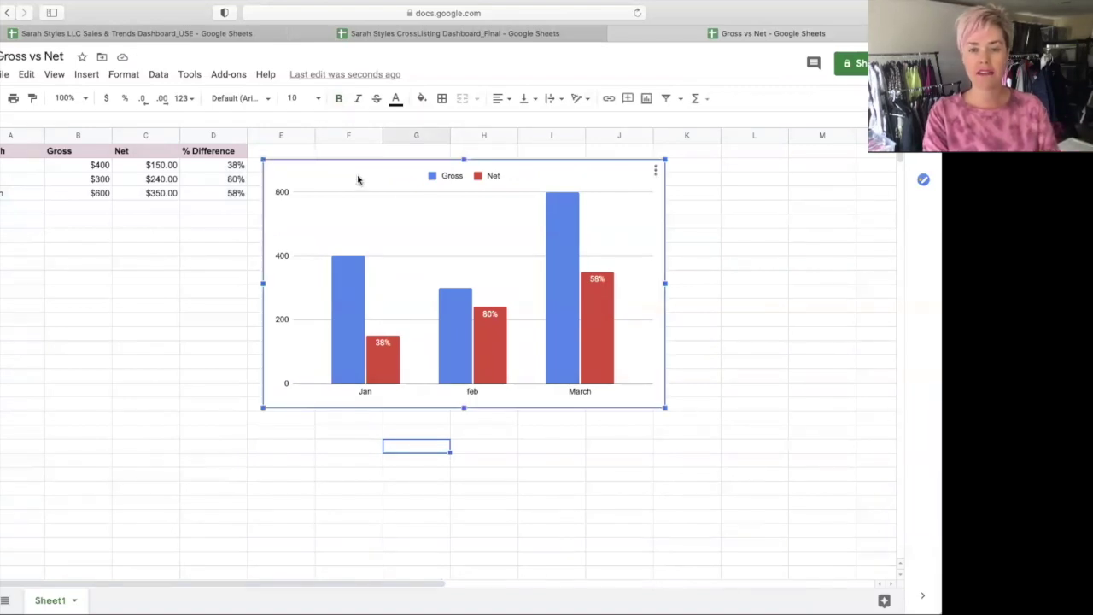
double_click(358, 179)
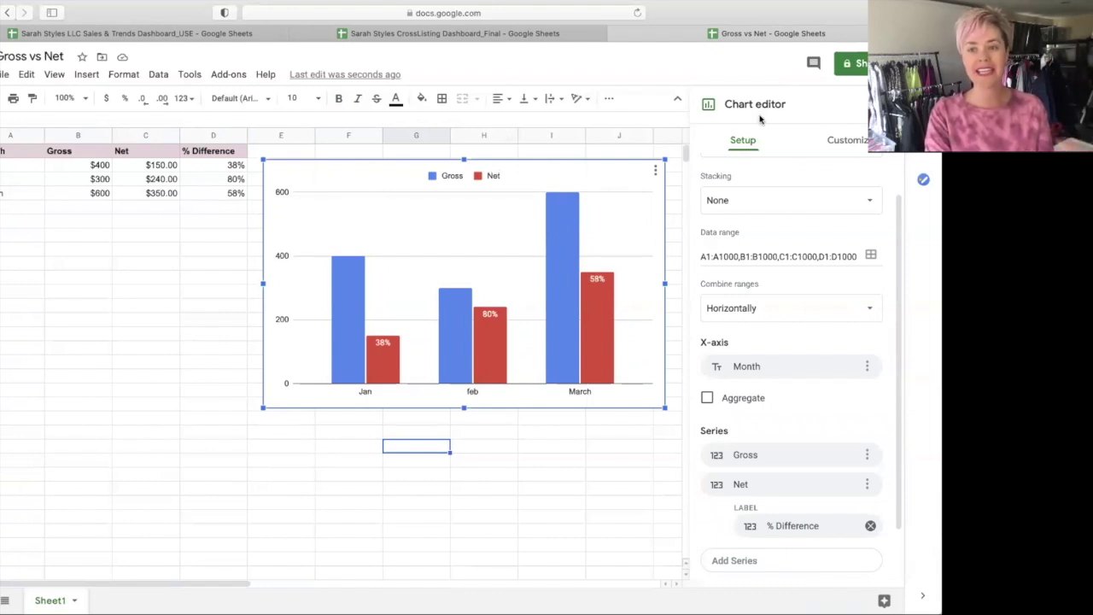
click(844, 141)
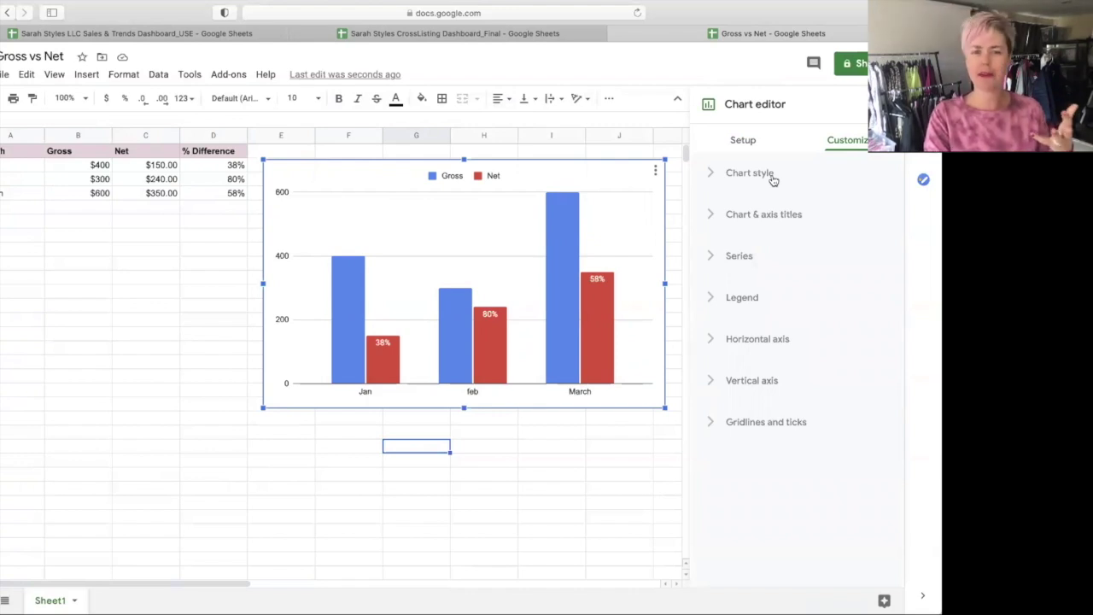
click(738, 218)
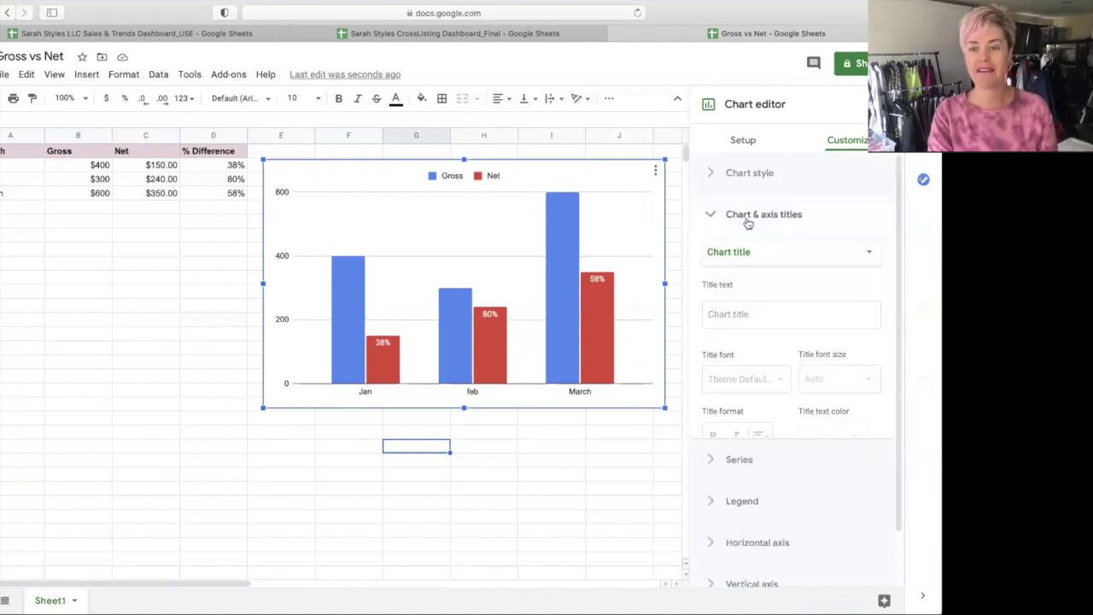
click(727, 307)
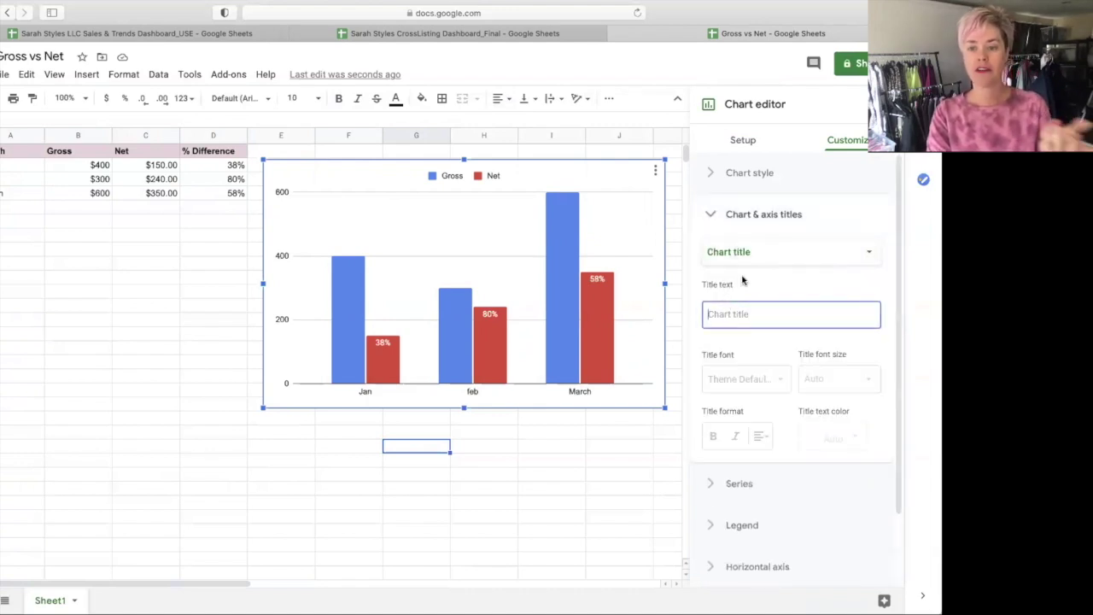
click(756, 143)
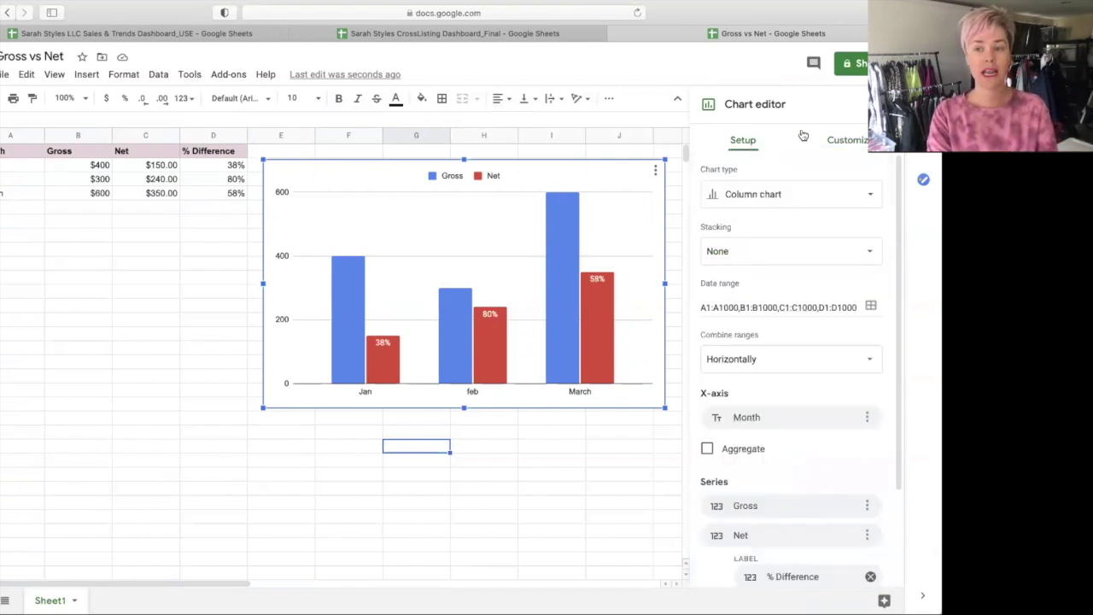
click(855, 142)
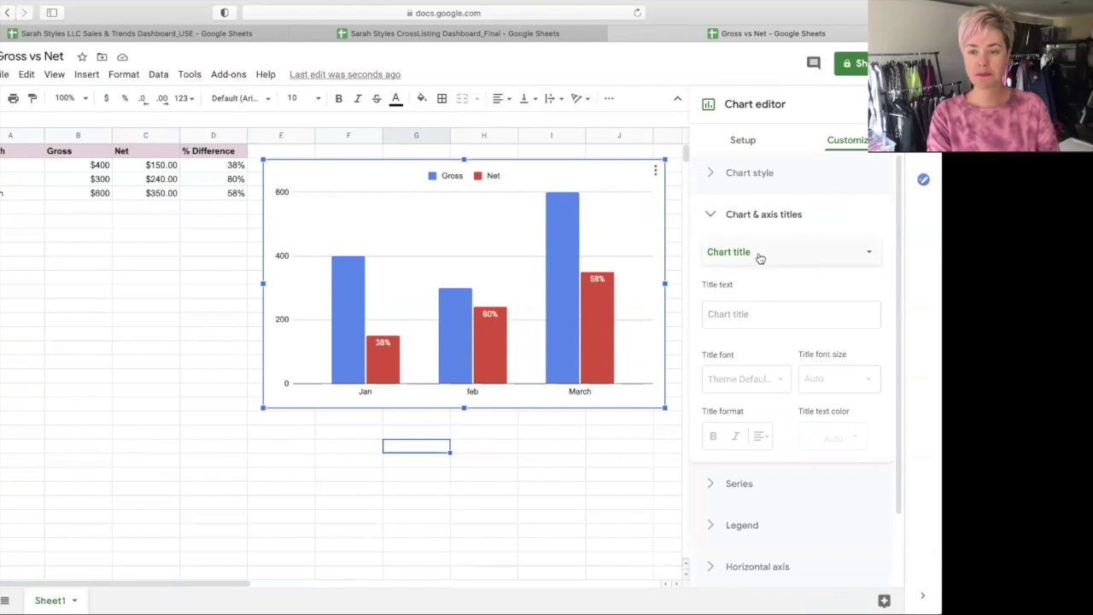
click(714, 216)
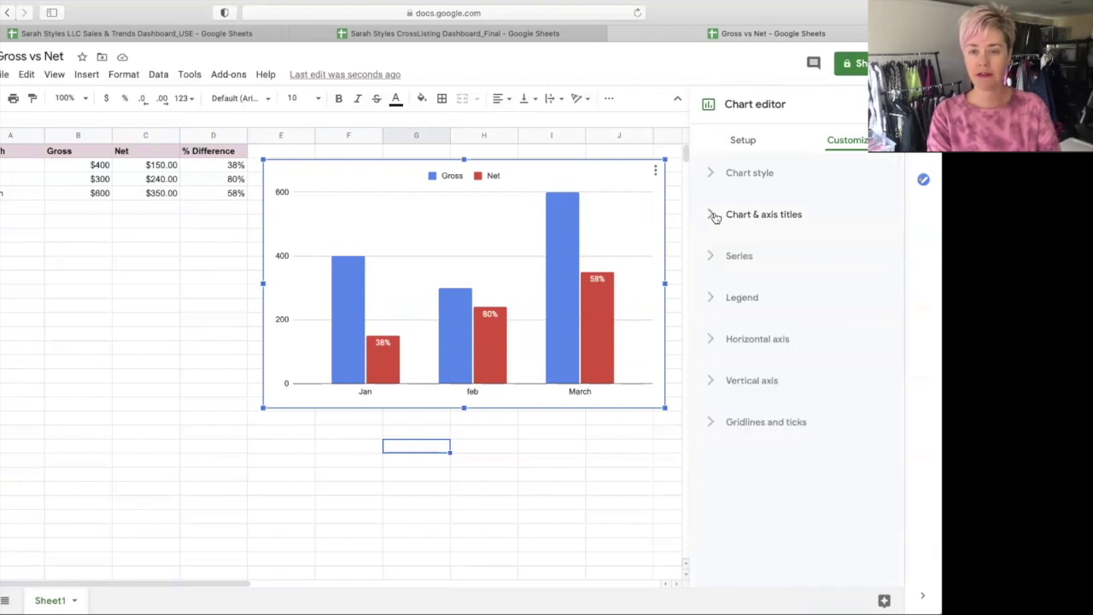
click(714, 216)
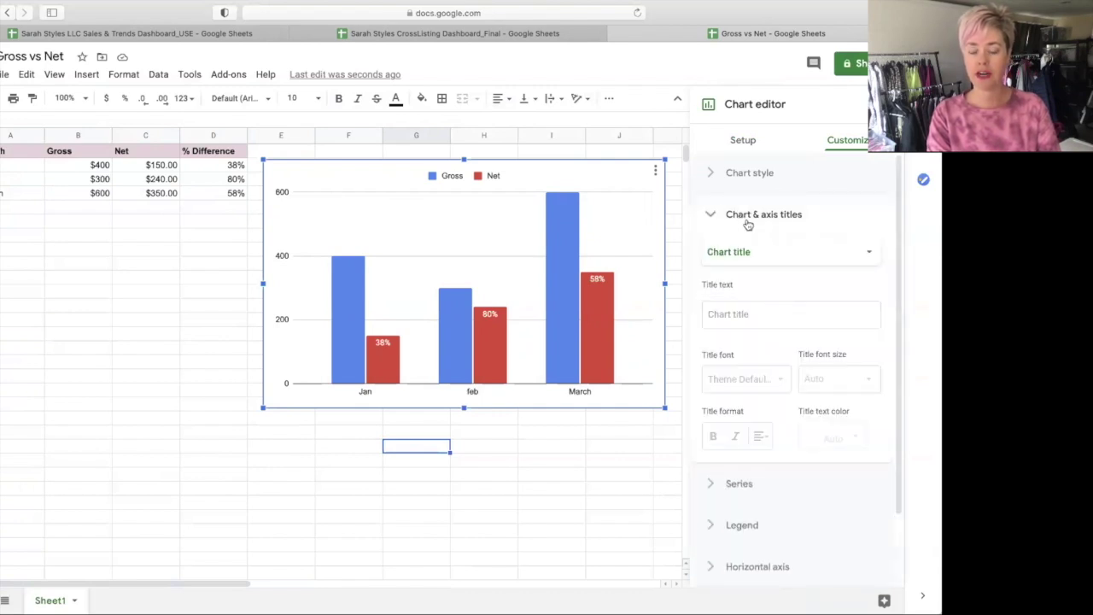
click(794, 251)
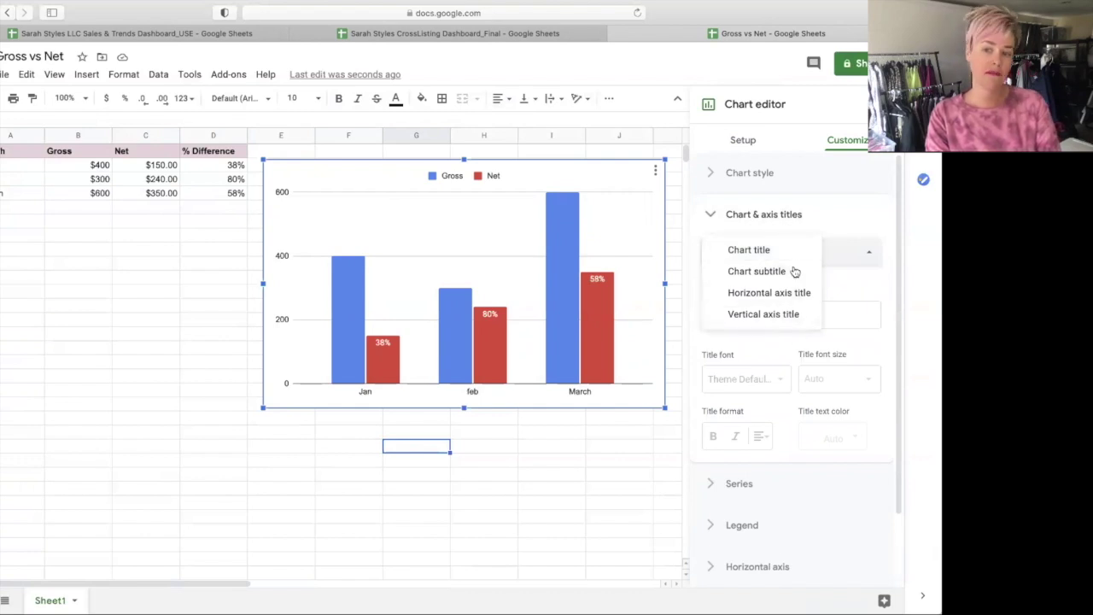
click(801, 251)
click(751, 316)
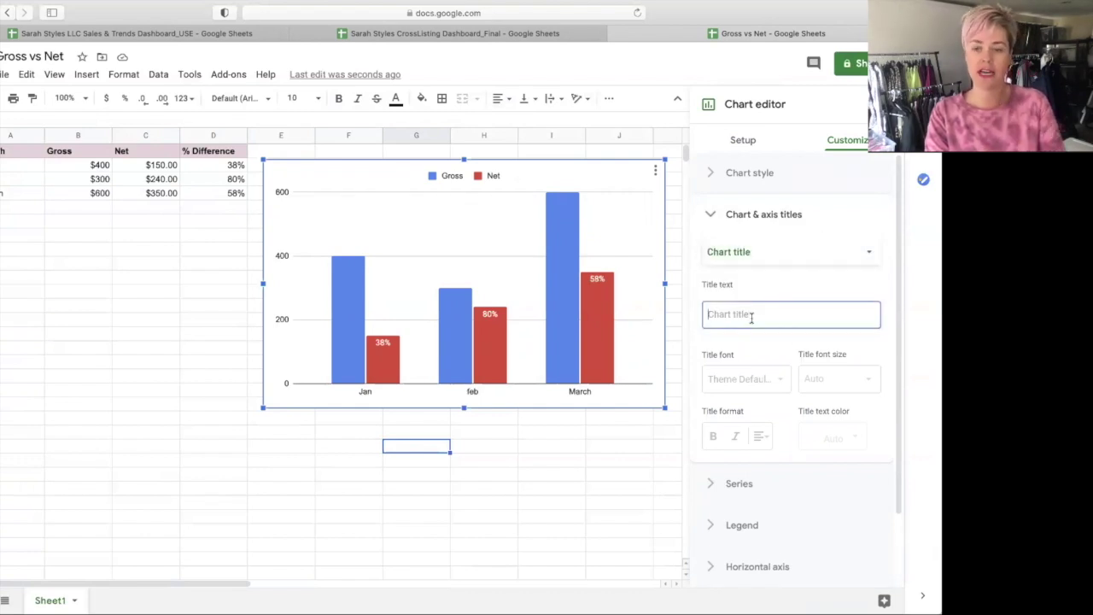
text(Gross vs Net)
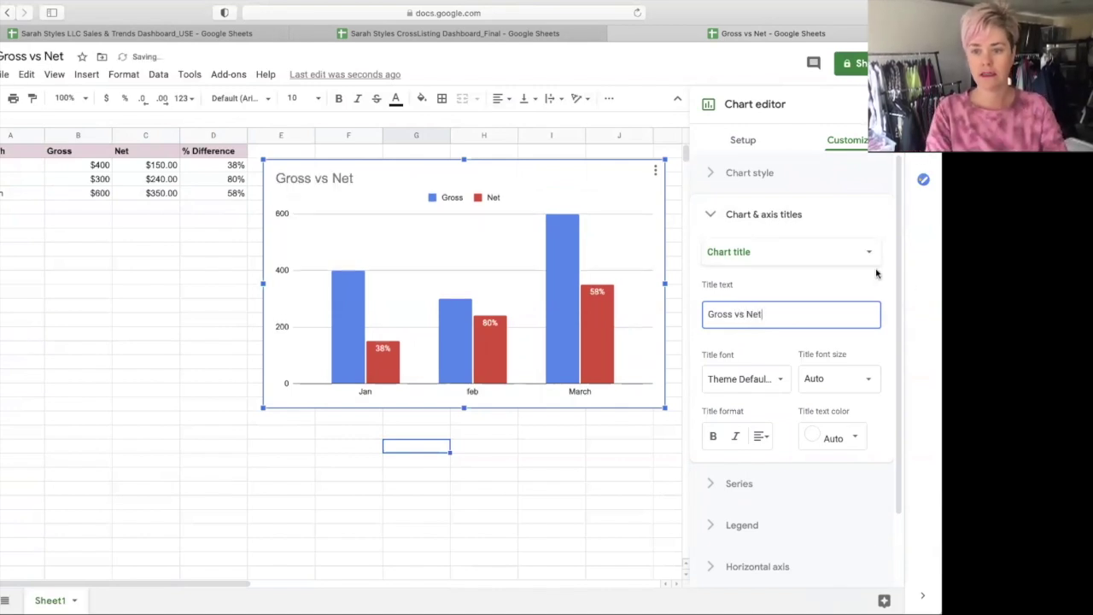
Step: Add the subtitle 'PoshMark Sales', then select the horizontal axis title for editing
click(838, 256)
click(755, 270)
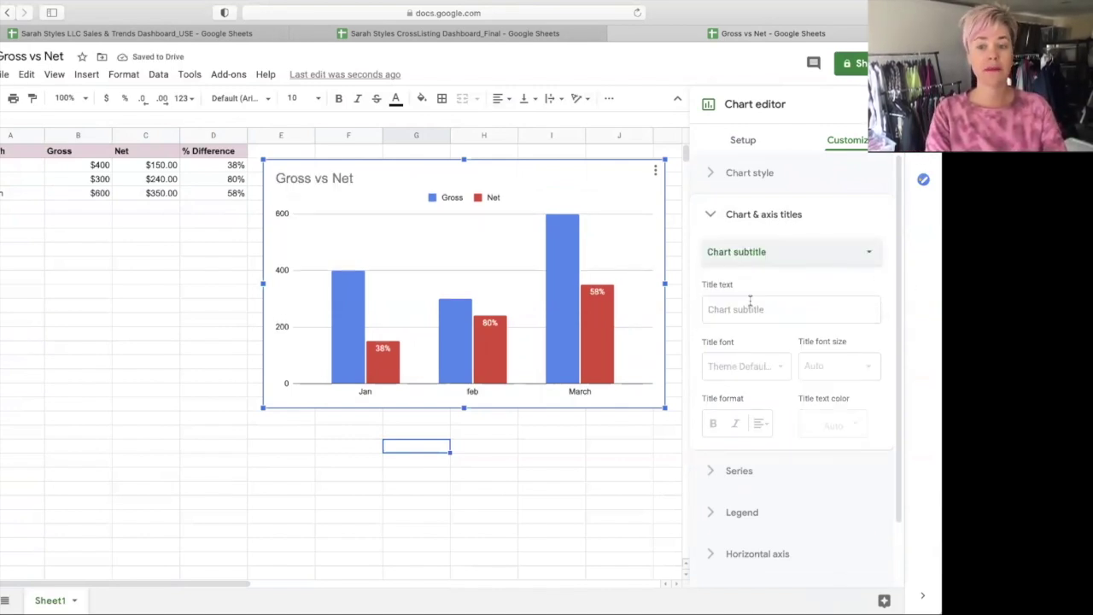
click(749, 307)
text(Posh)
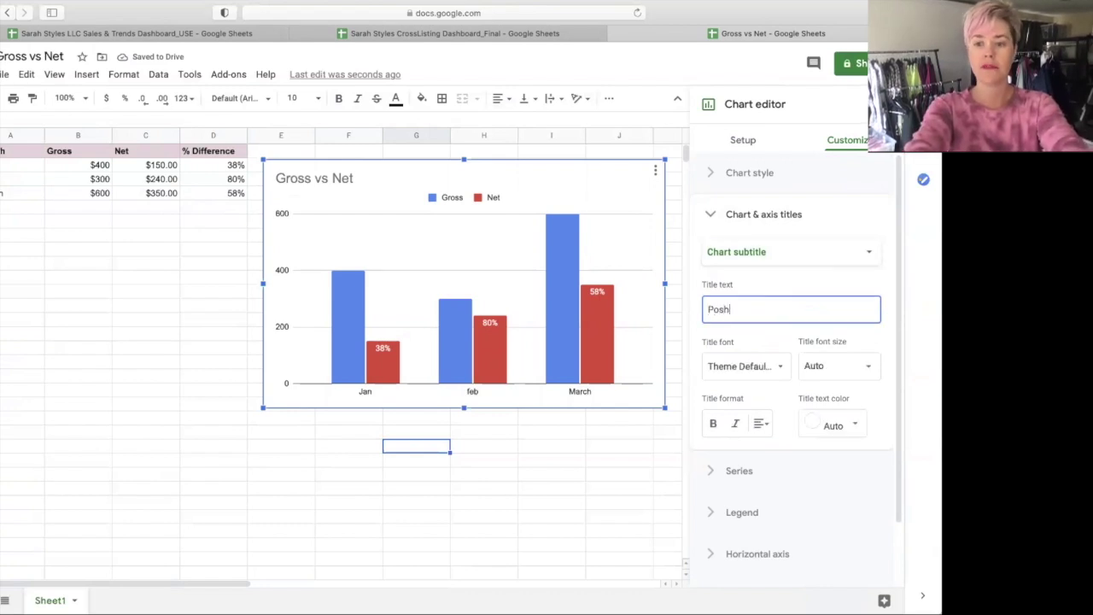
text(Mark Sales)
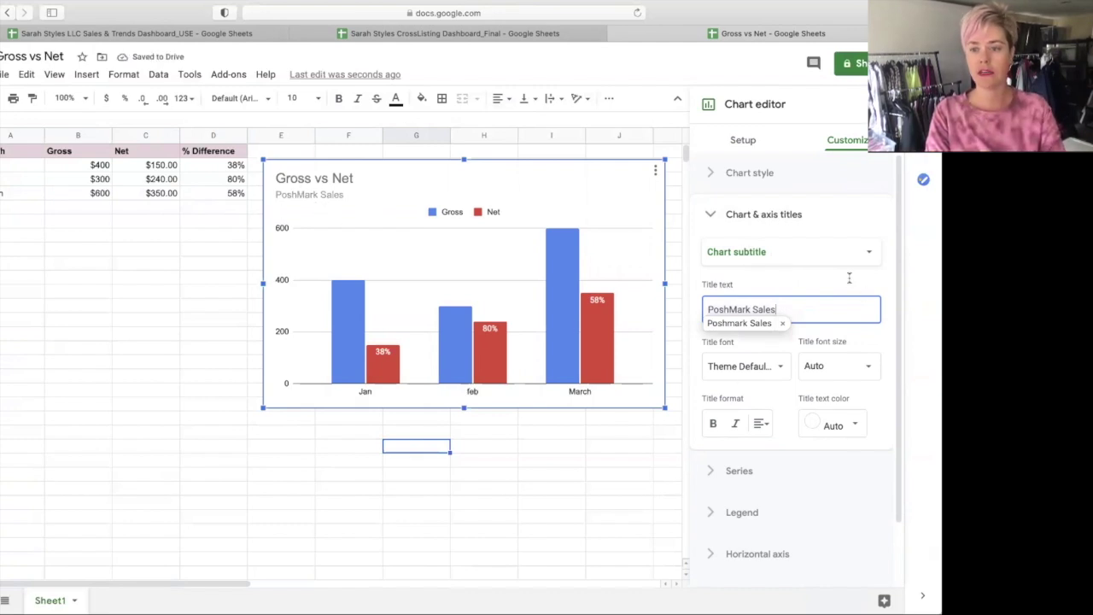
click(868, 250)
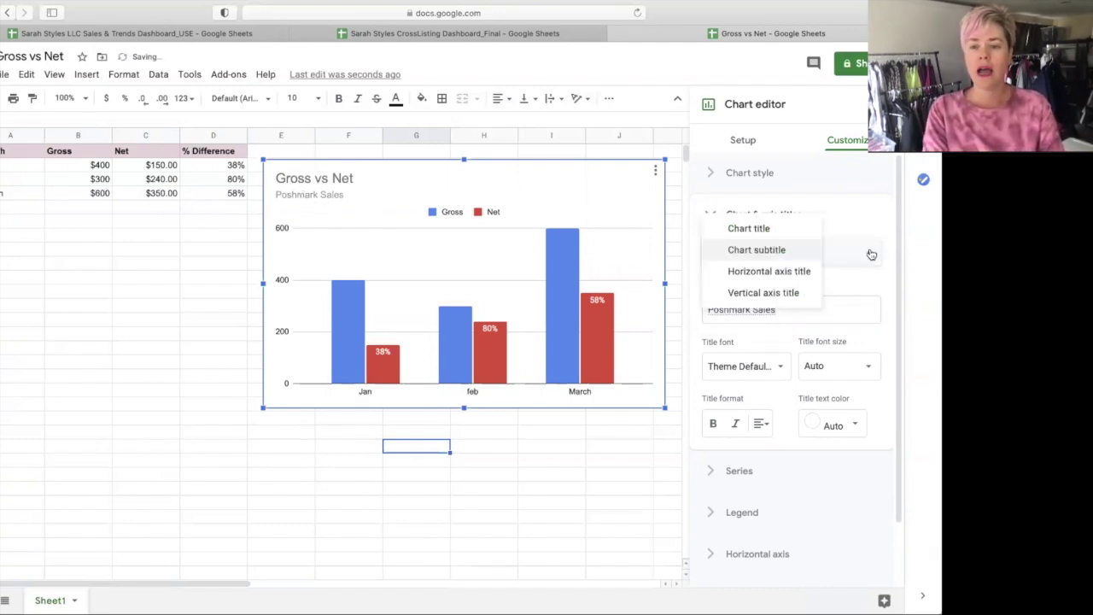
click(733, 270)
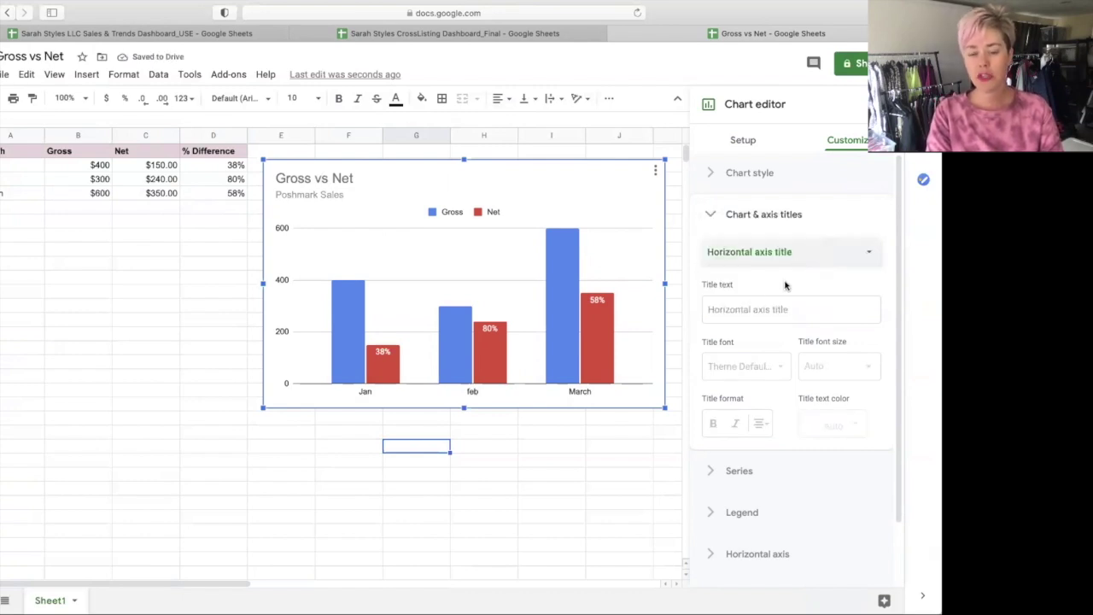
Step: Title the horizontal axis 'Month' and the vertical axis 'Revenue', then deselect the chart
click(743, 308)
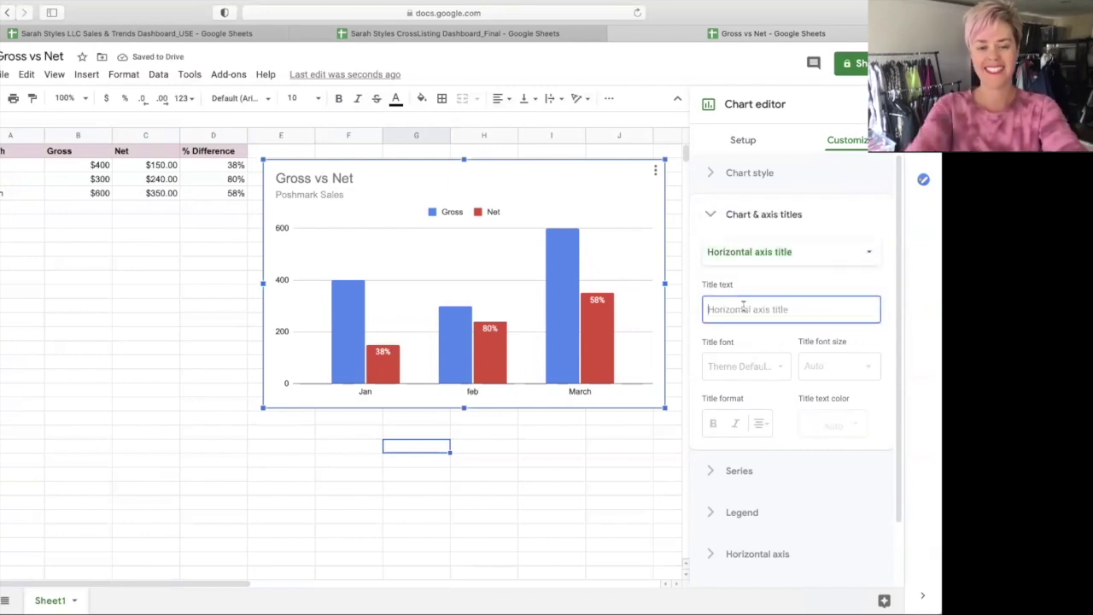
text(Moth)
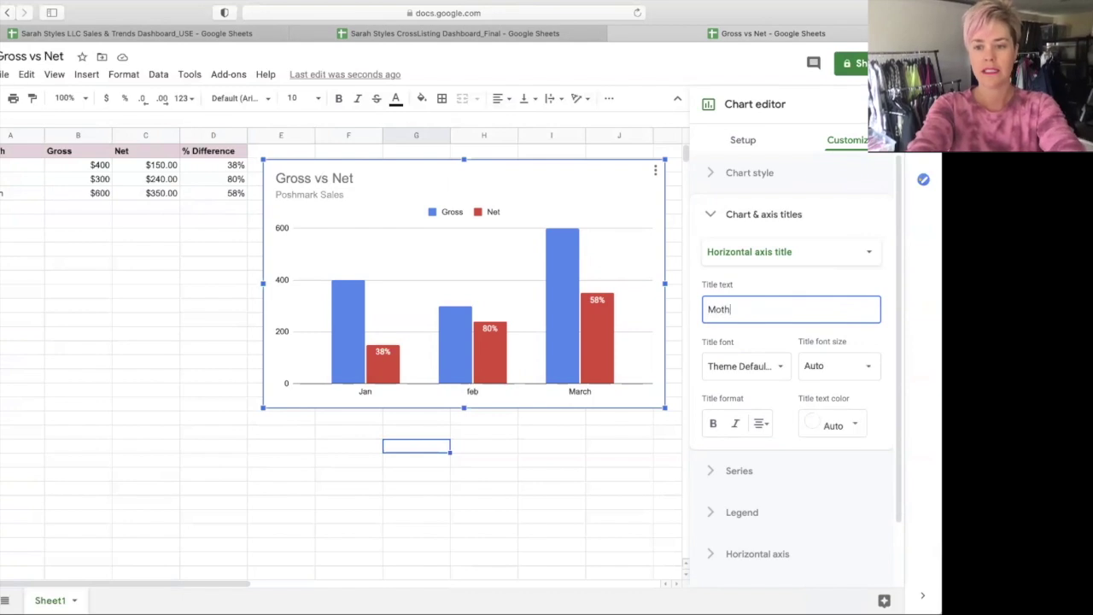
text(h)
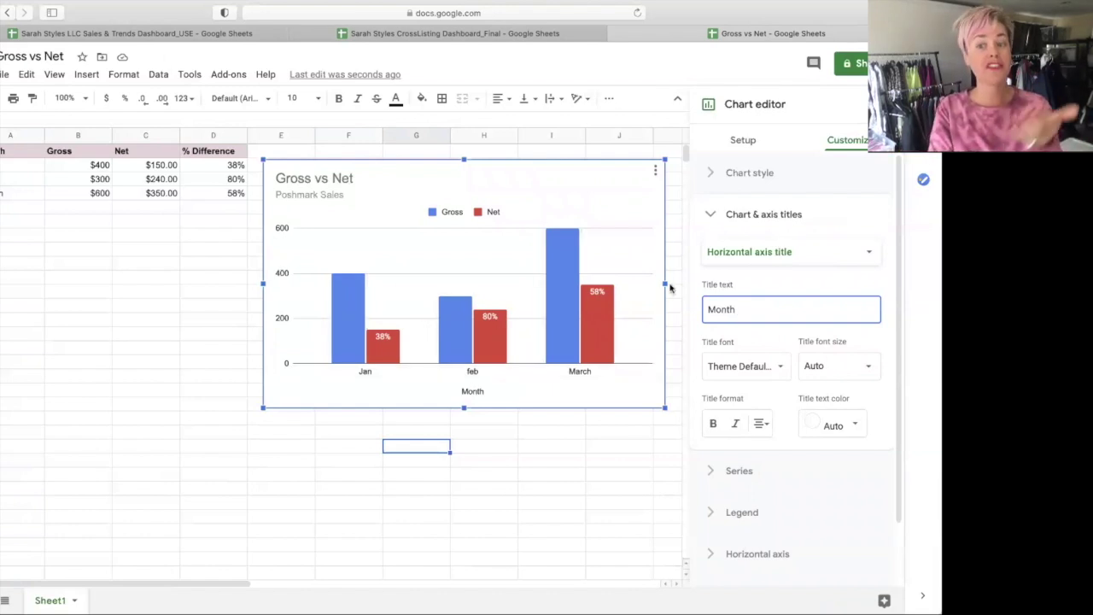
click(866, 253)
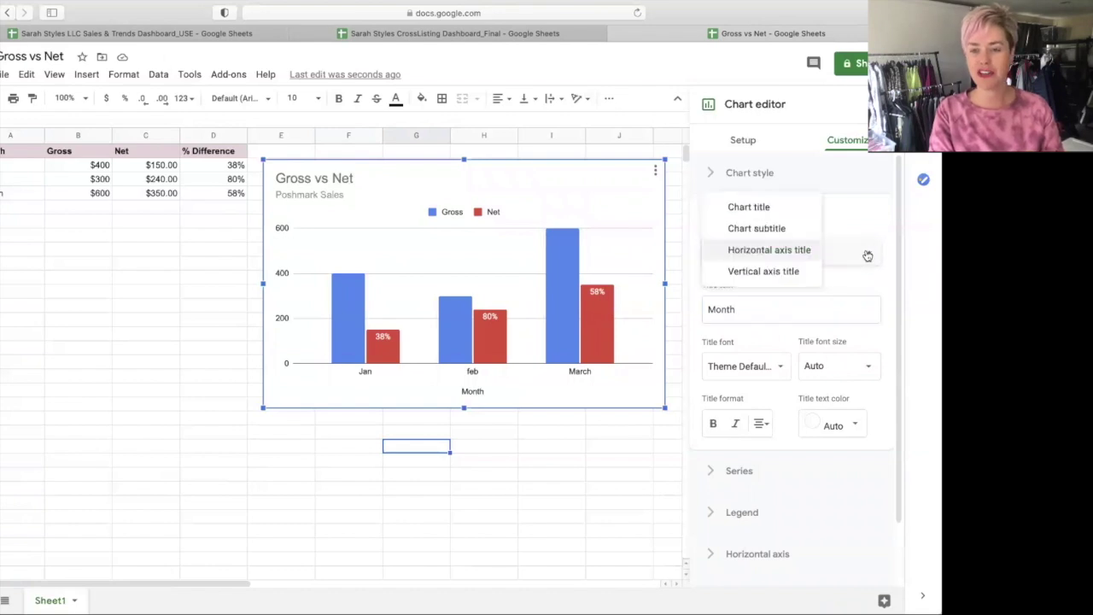
click(793, 271)
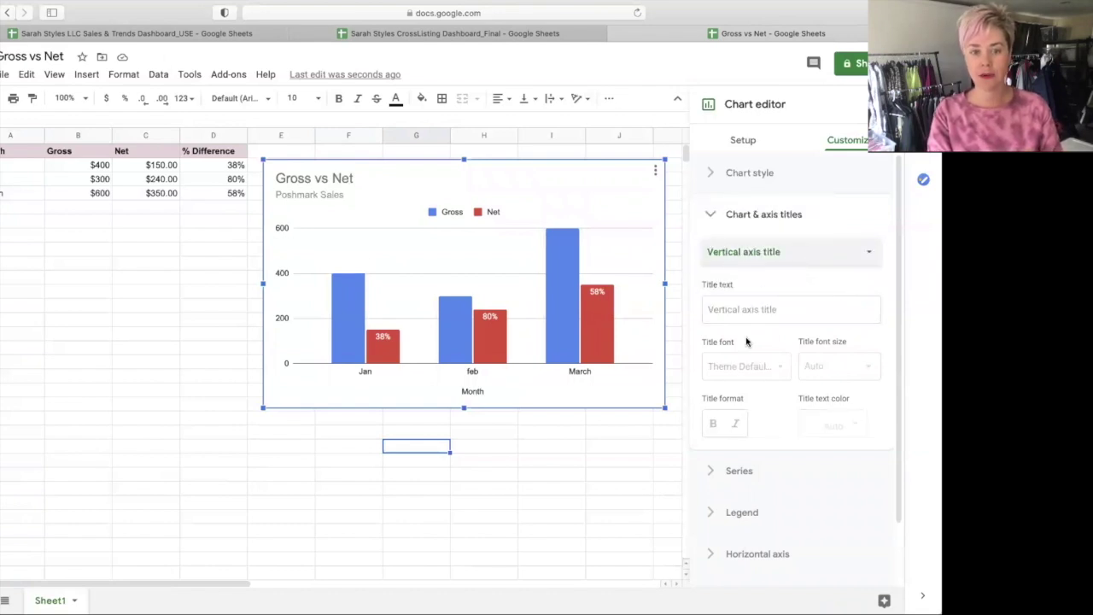
click(745, 310)
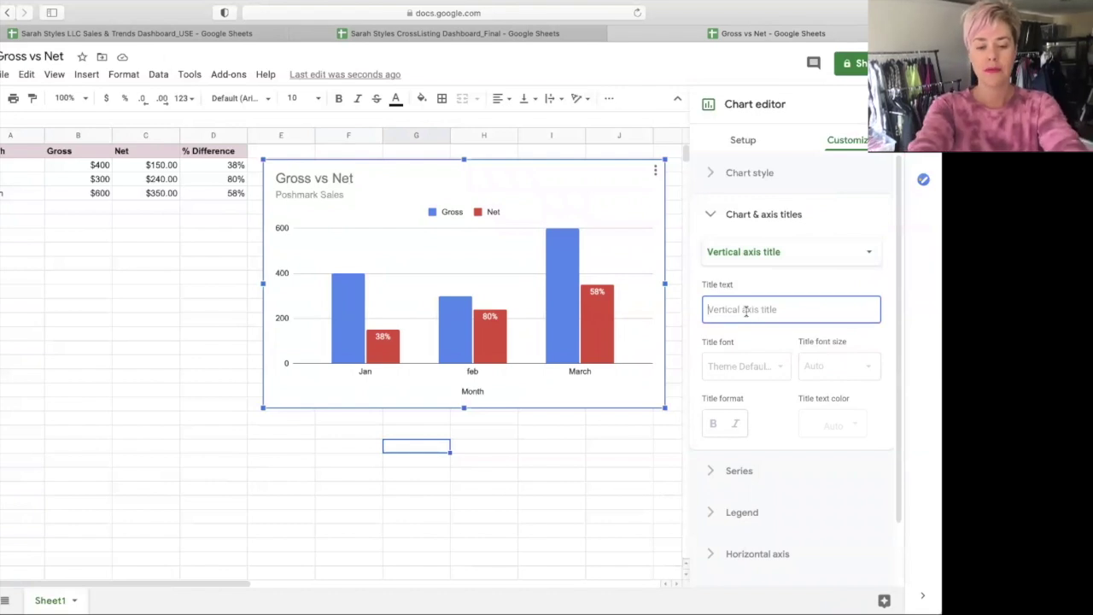
text(U)
key(BackSpace)
text(Revenue)
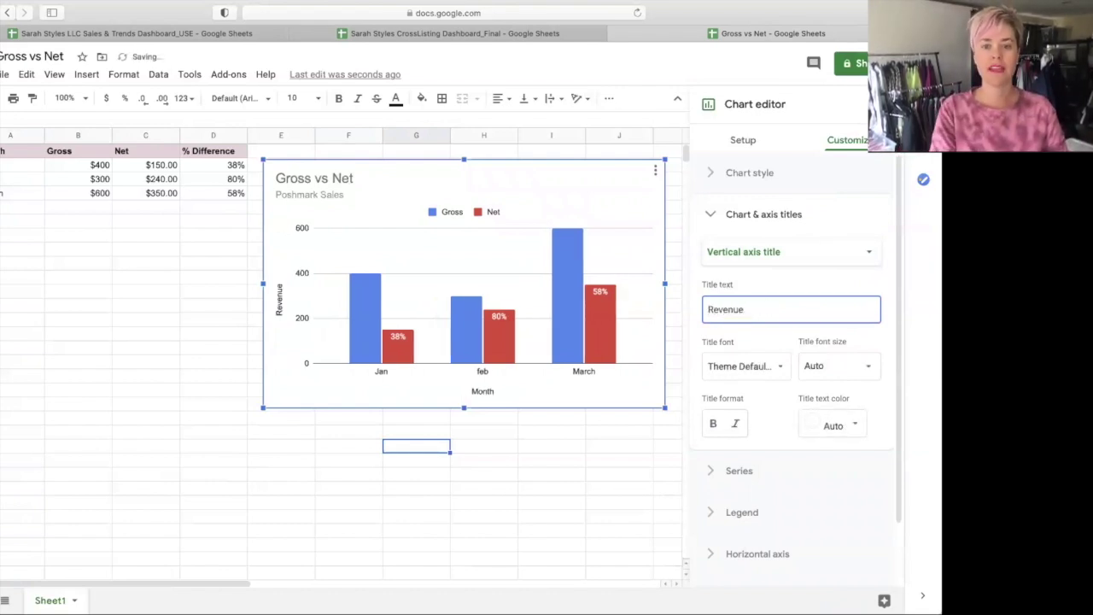
click(589, 466)
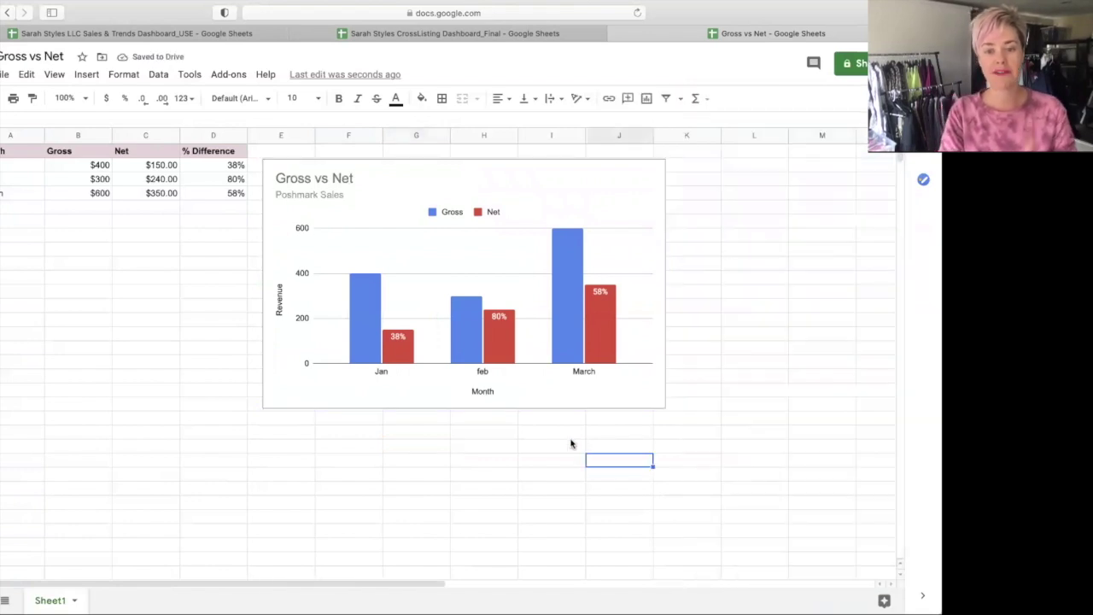
Step: Reopen the series settings and recolour the Gross bars magenta, then yellow
double_click(370, 318)
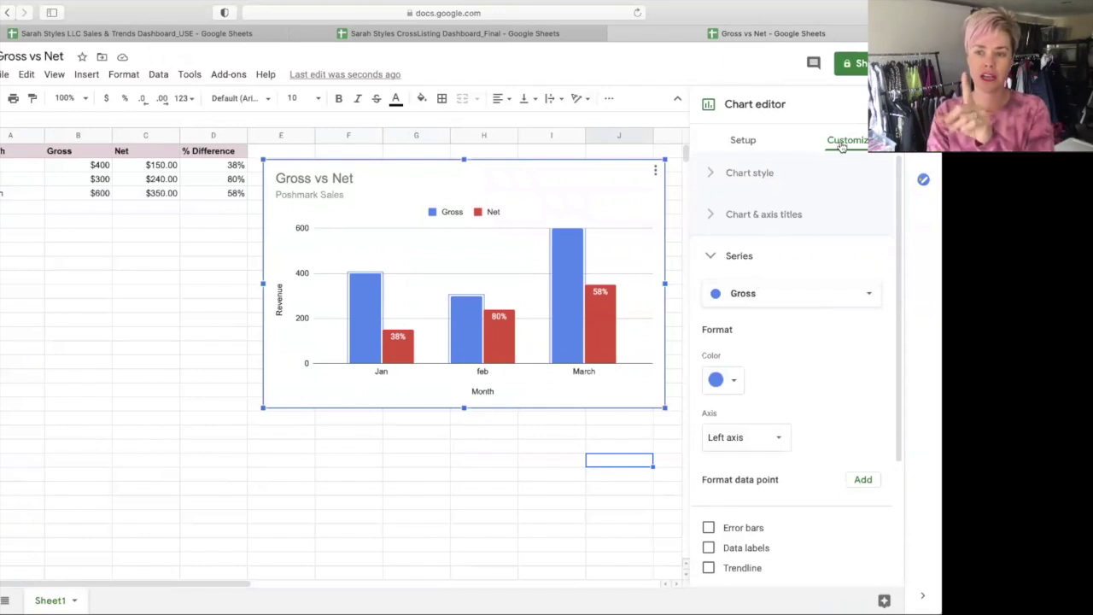
click(711, 256)
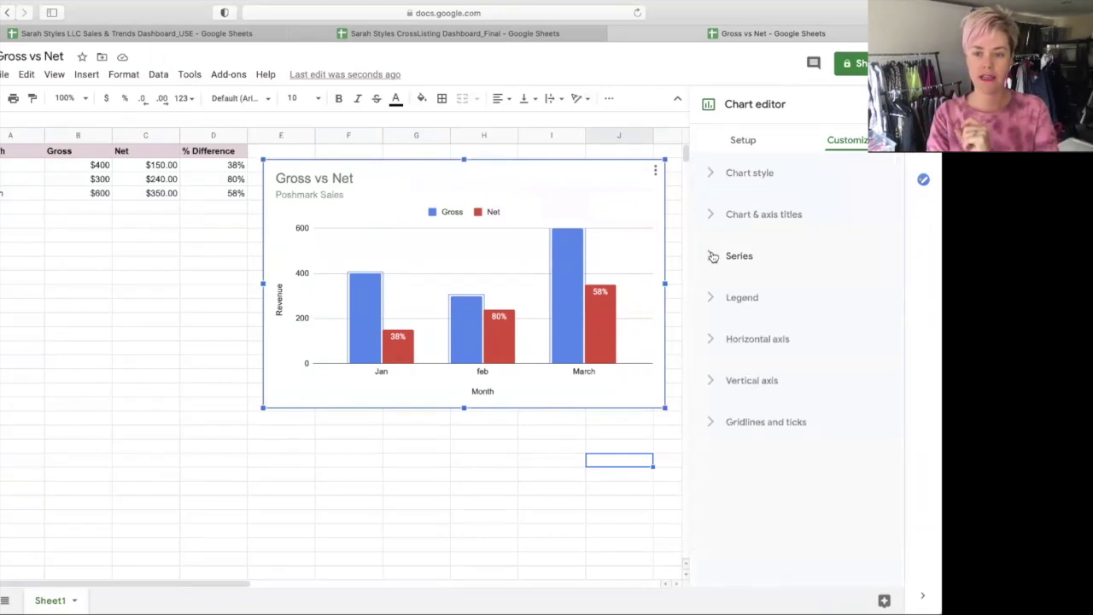
click(713, 256)
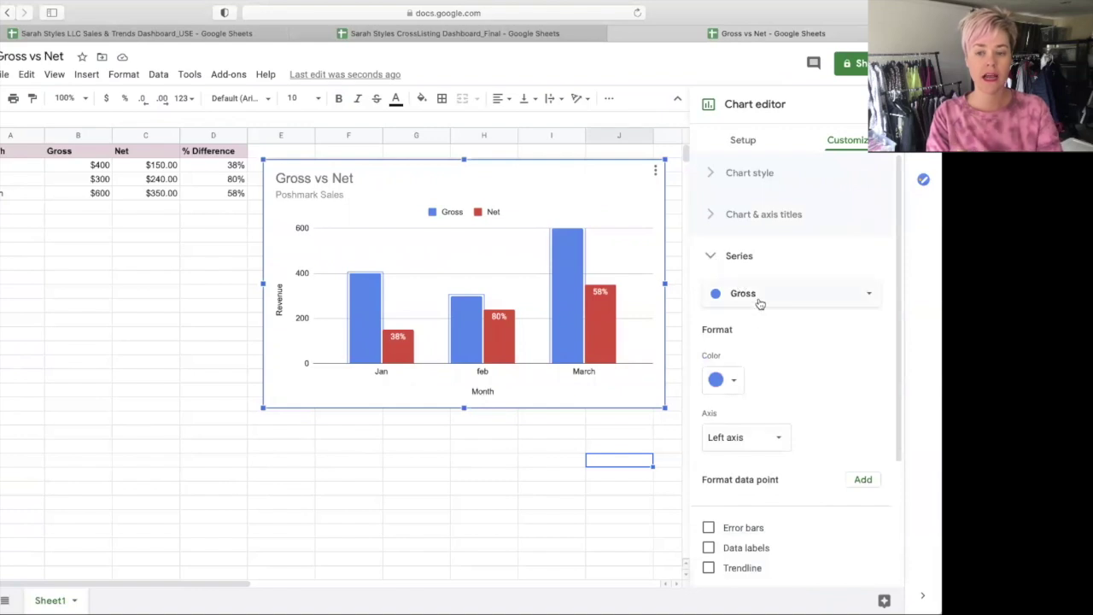
click(729, 386)
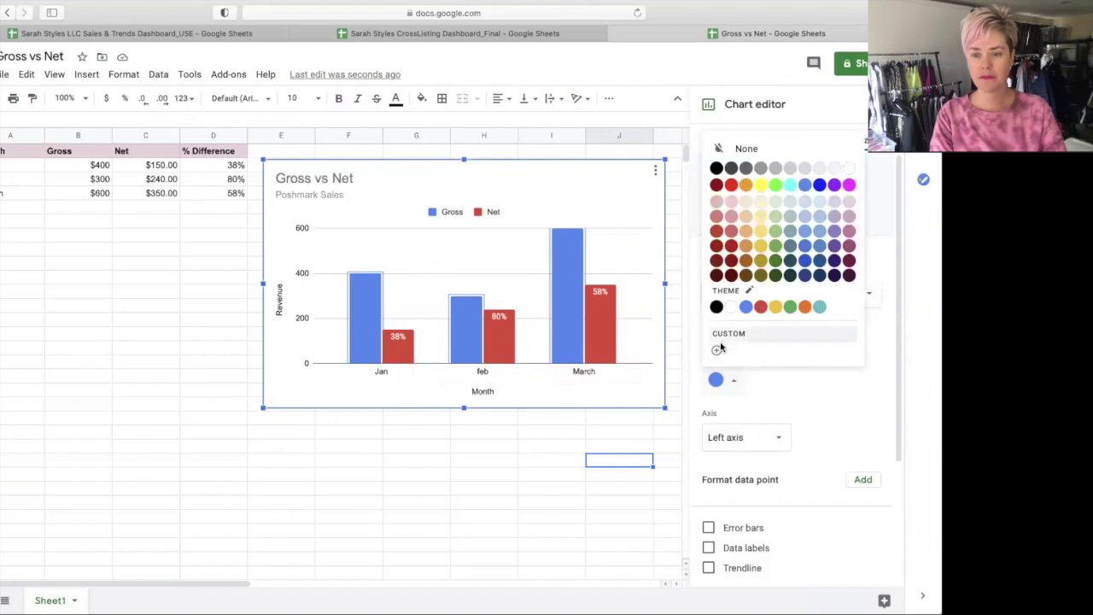
click(850, 184)
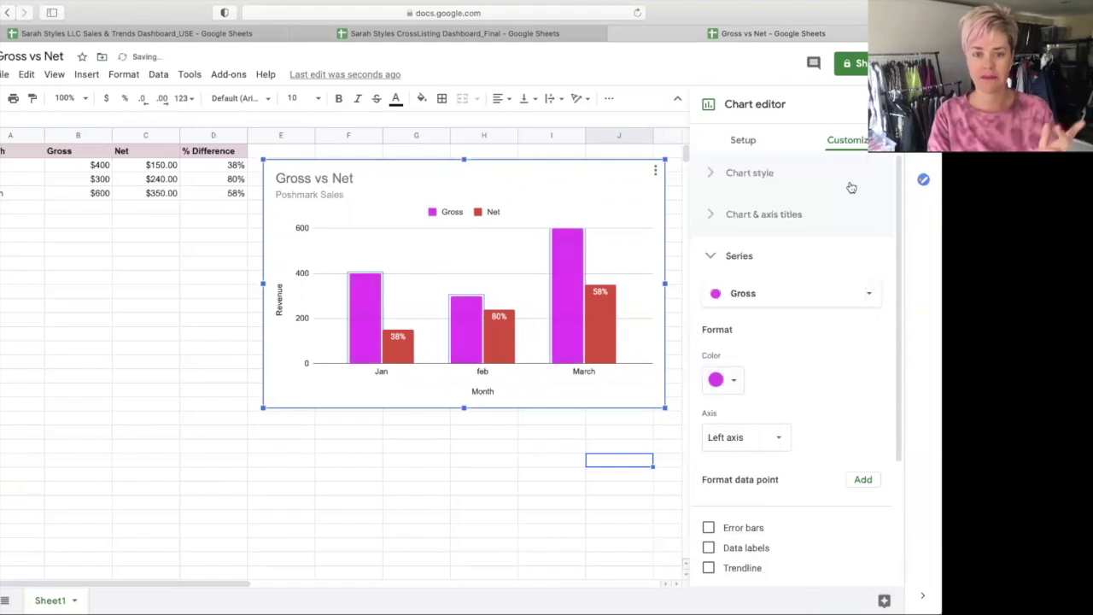
click(732, 386)
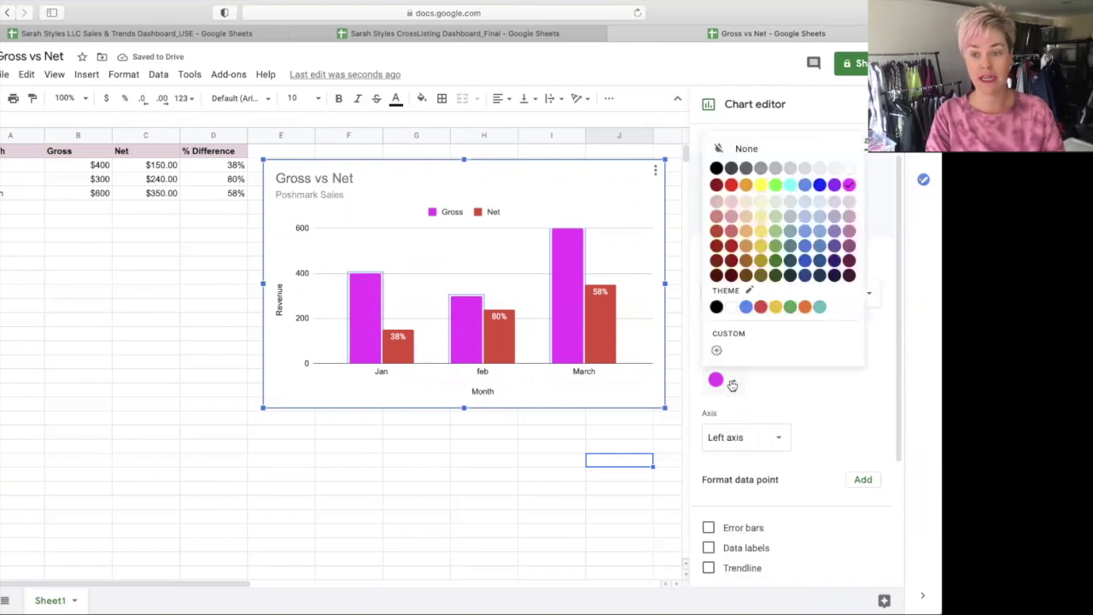
click(776, 307)
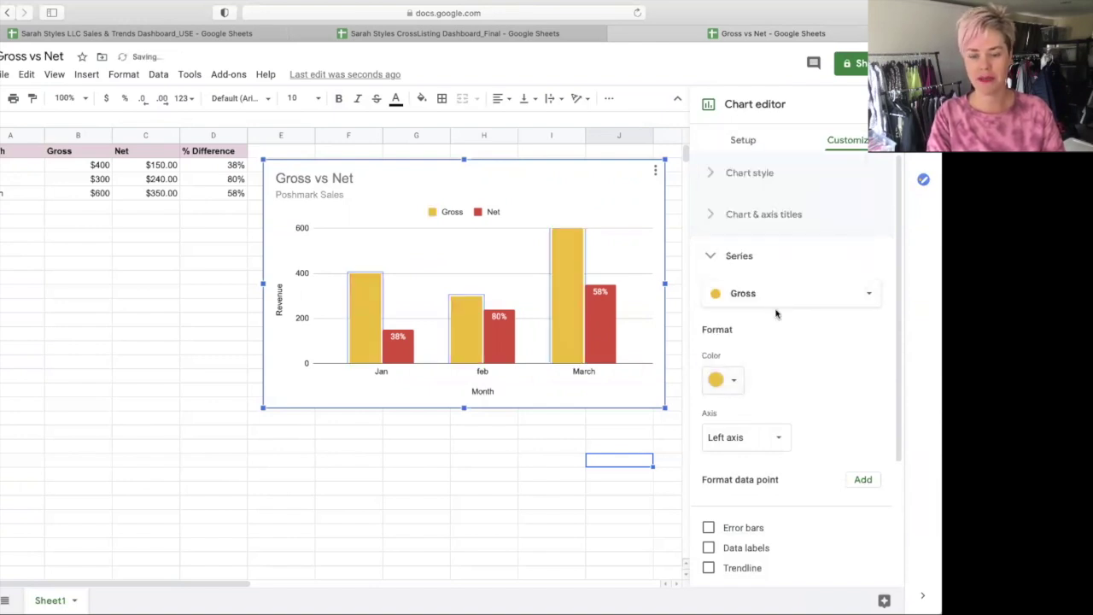
Step: Colour the Net series orange, after briefly trying light blue
click(762, 293)
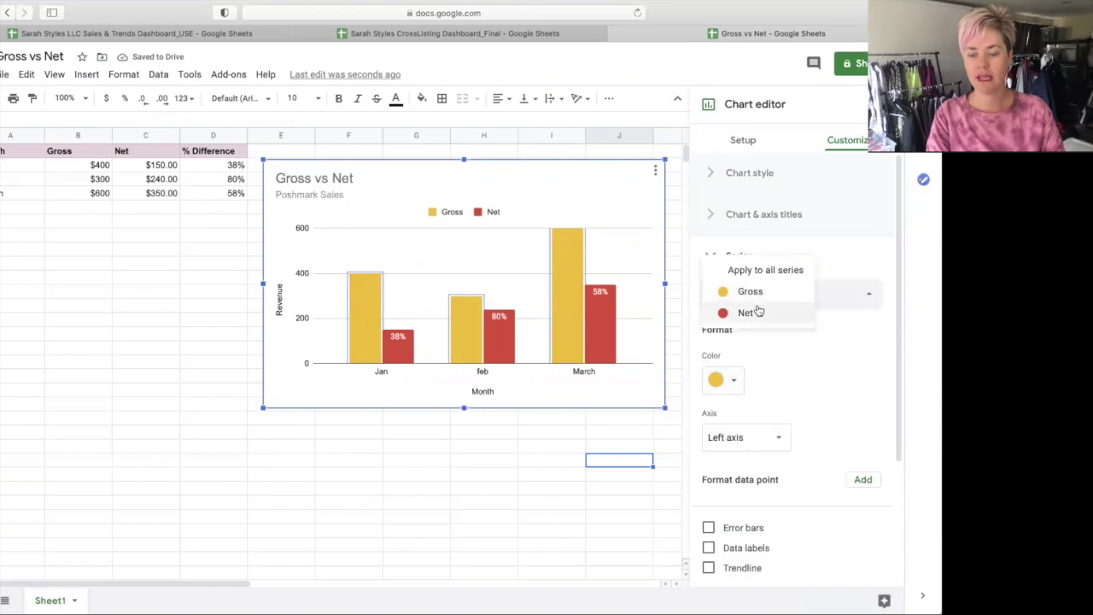
click(760, 311)
click(737, 375)
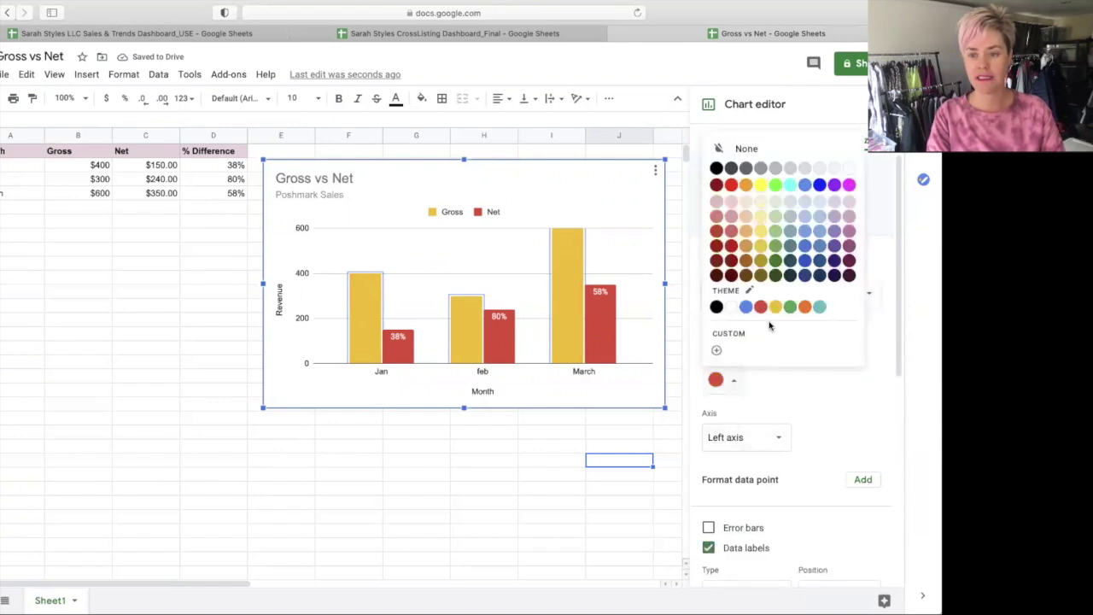
click(806, 216)
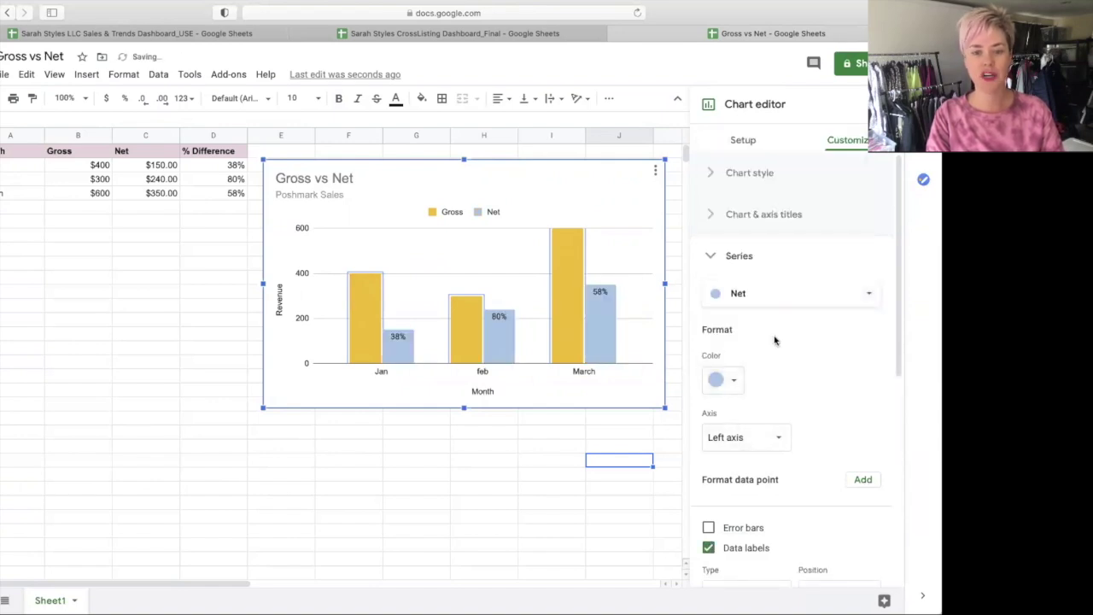
click(738, 377)
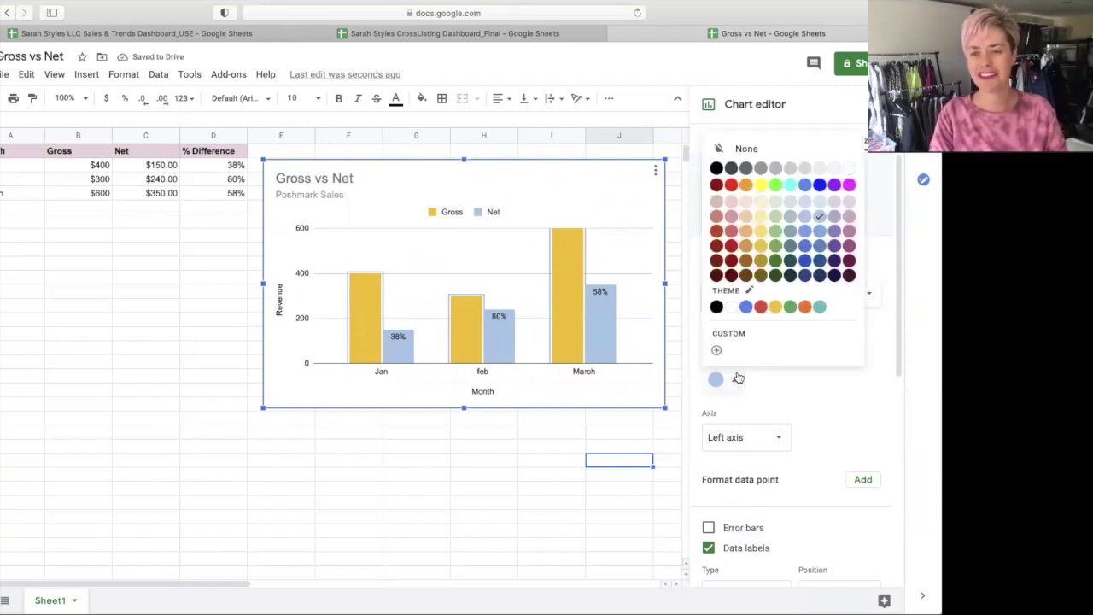
click(811, 307)
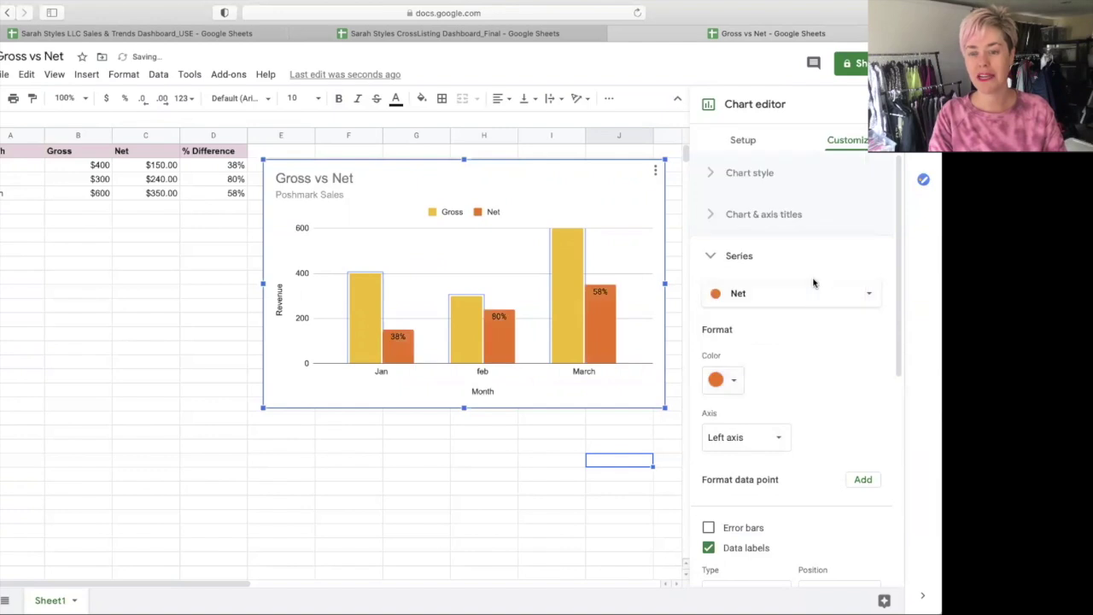
Step: Set the Gross series colour back to blue
click(815, 292)
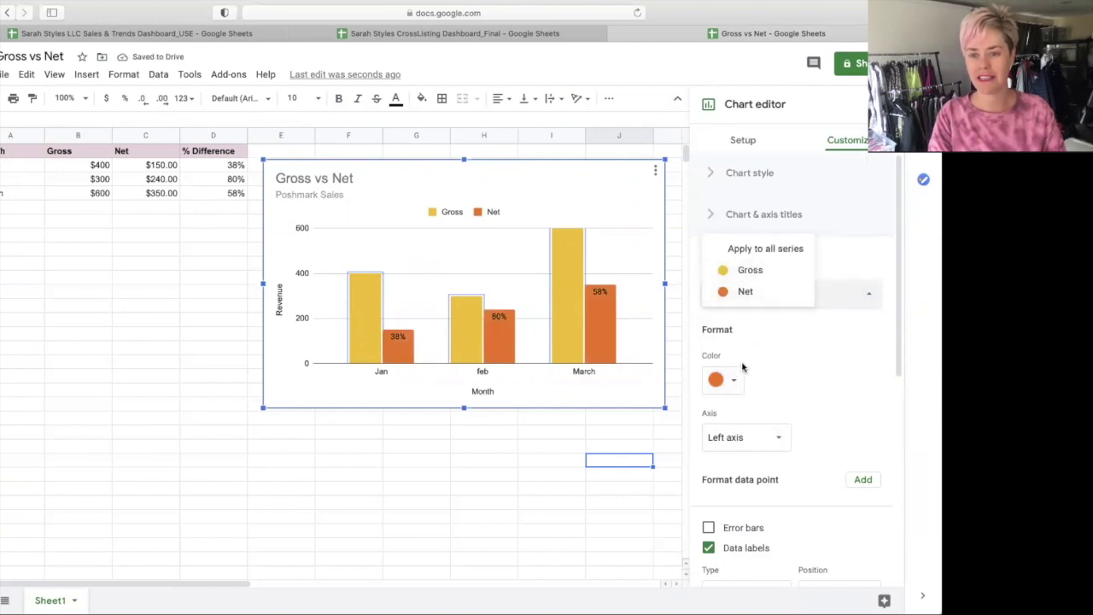
click(756, 269)
click(725, 376)
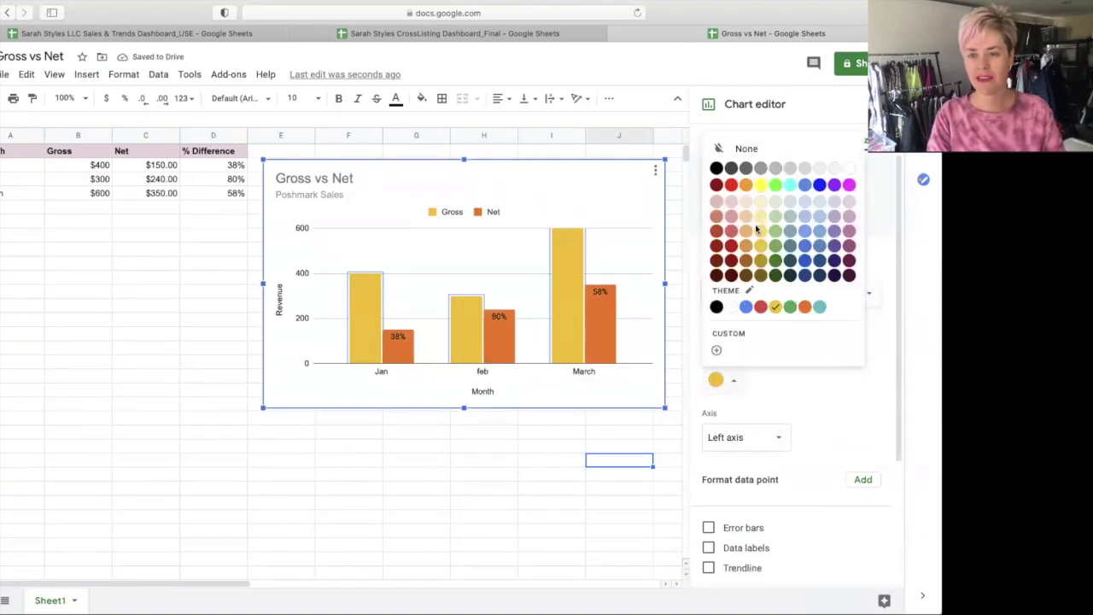
click(748, 308)
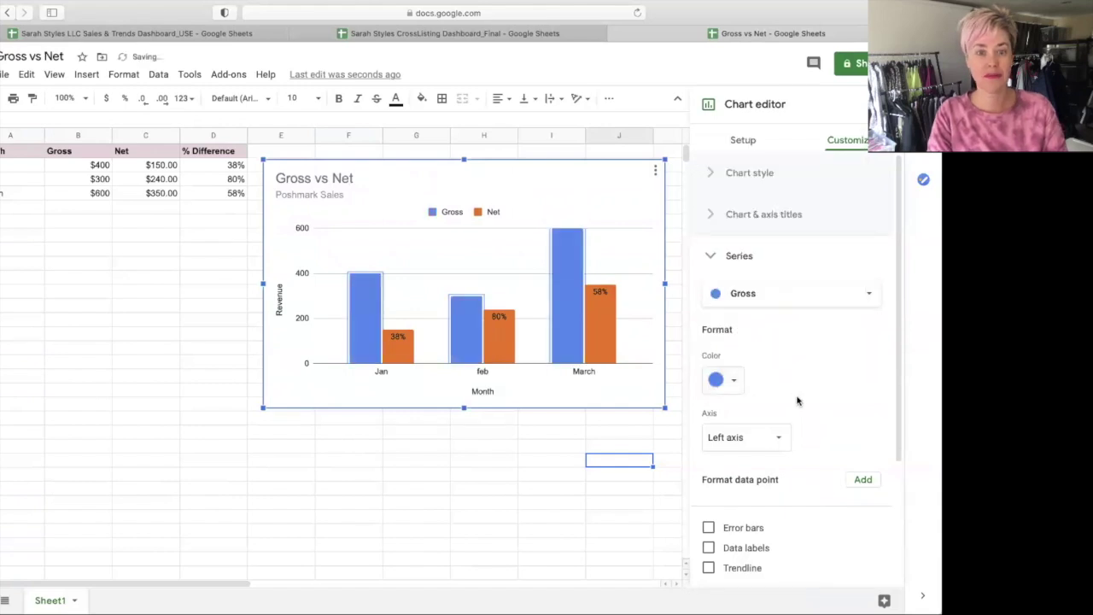